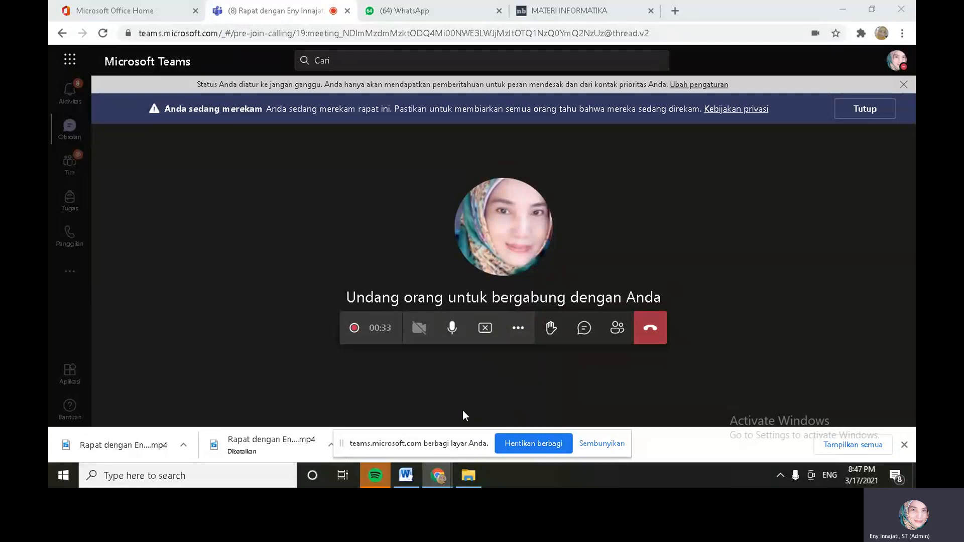
Launch the XAMPP Control Panel from the desktop with administrator rights
left_click(842, 9)
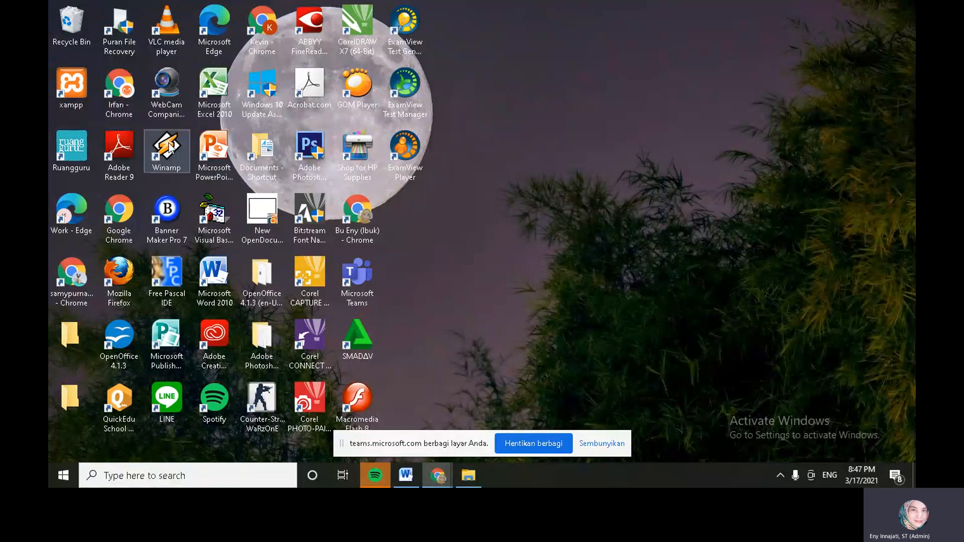
double_click(72, 92)
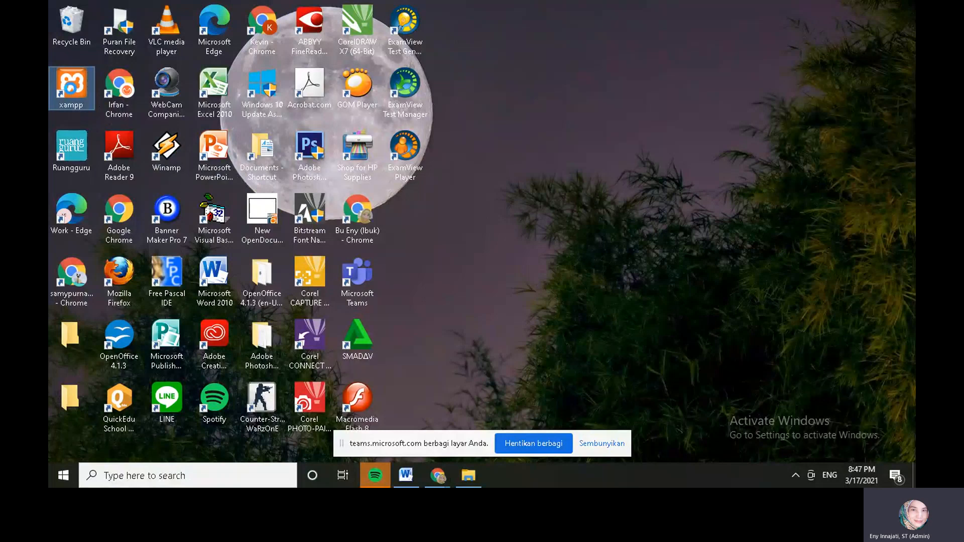
right_click(72, 89)
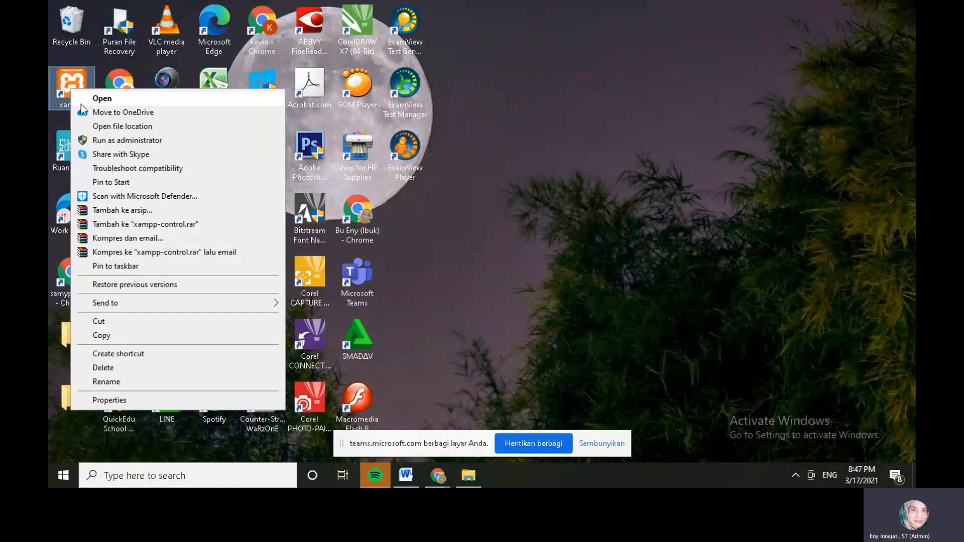
left_click(114, 141)
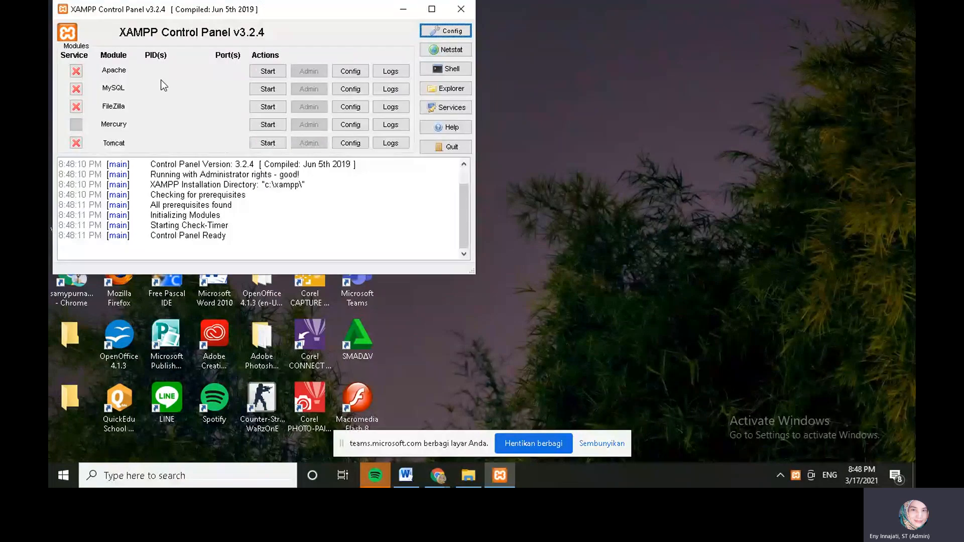
Start the Apache and MySQL modules and minimize the control panel
left_click(266, 72)
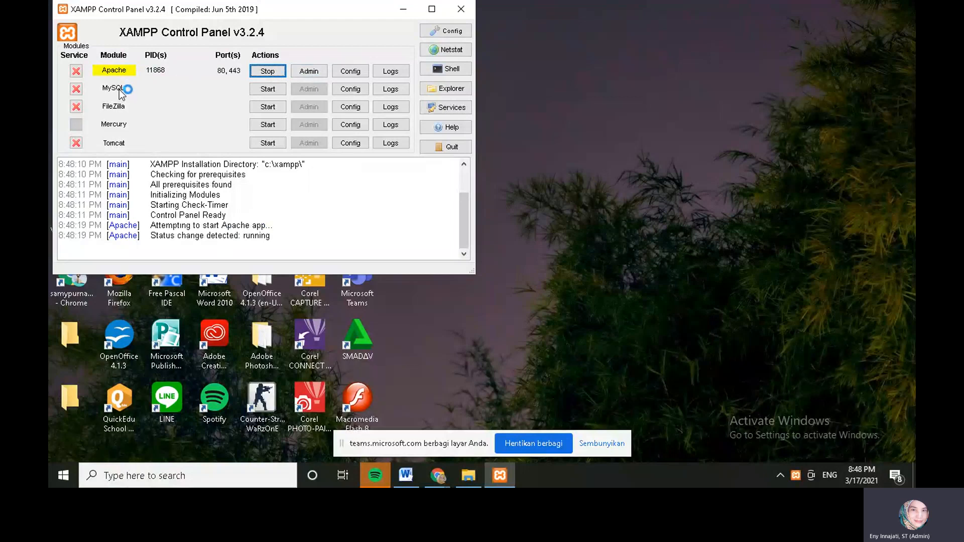
left_click(267, 89)
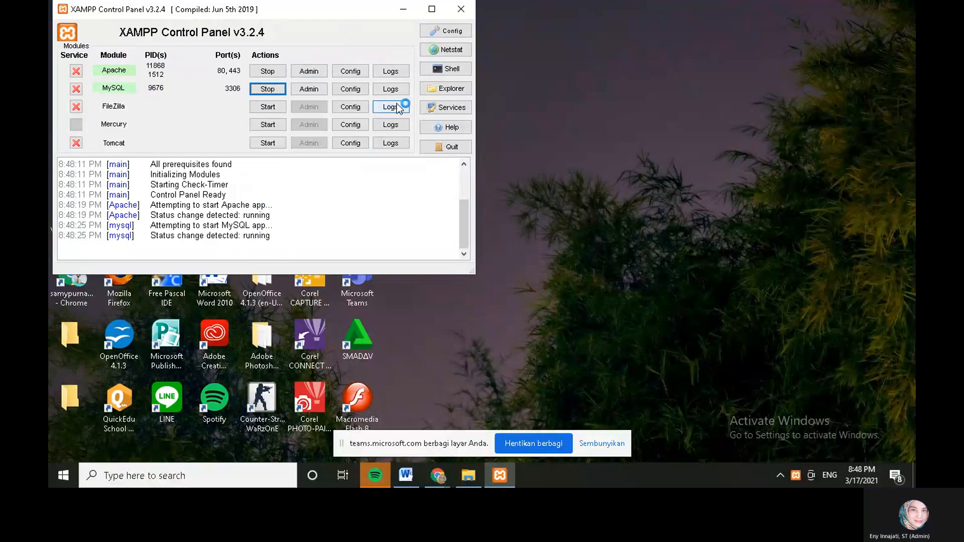
left_click(403, 11)
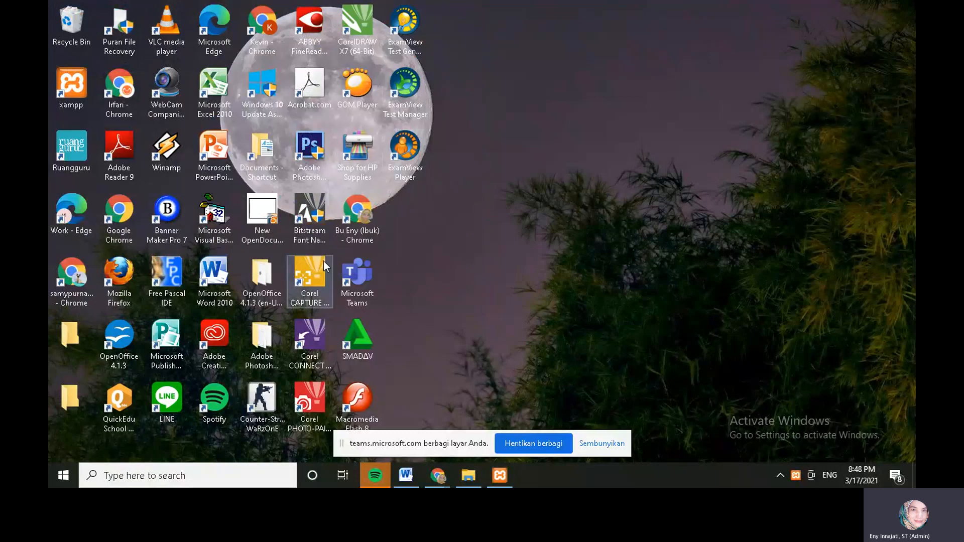
Open localhost/phpmyadmin in a new maximized Google Chrome window
double_click(125, 211)
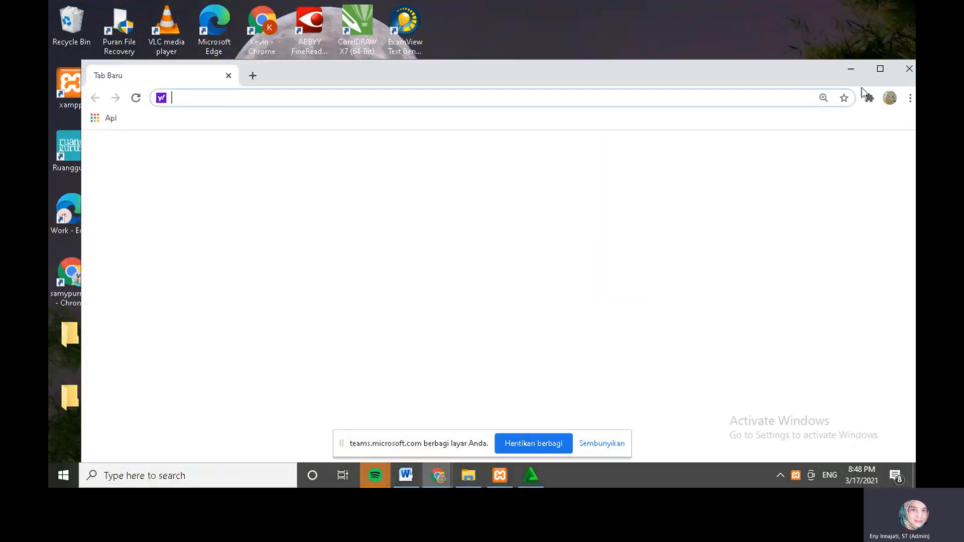
left_click(880, 68)
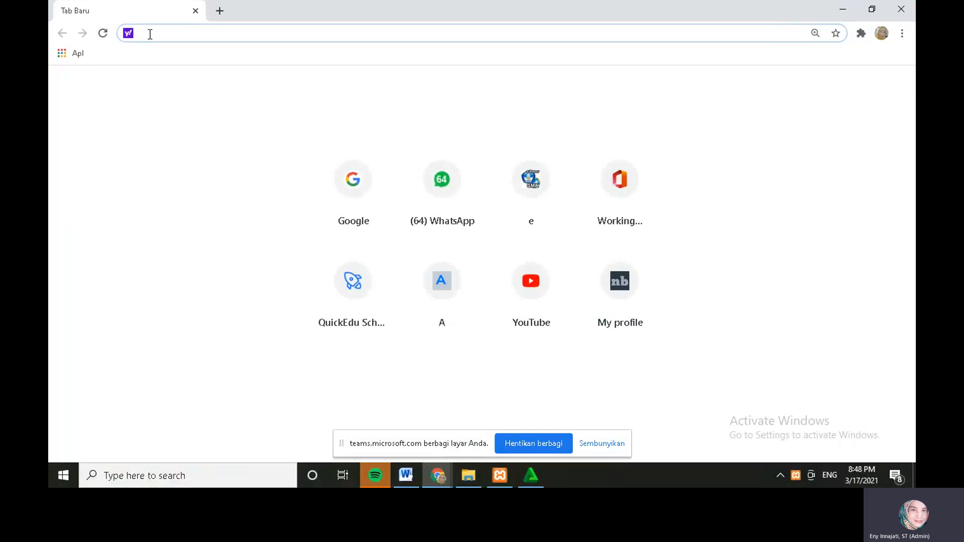
type("local")
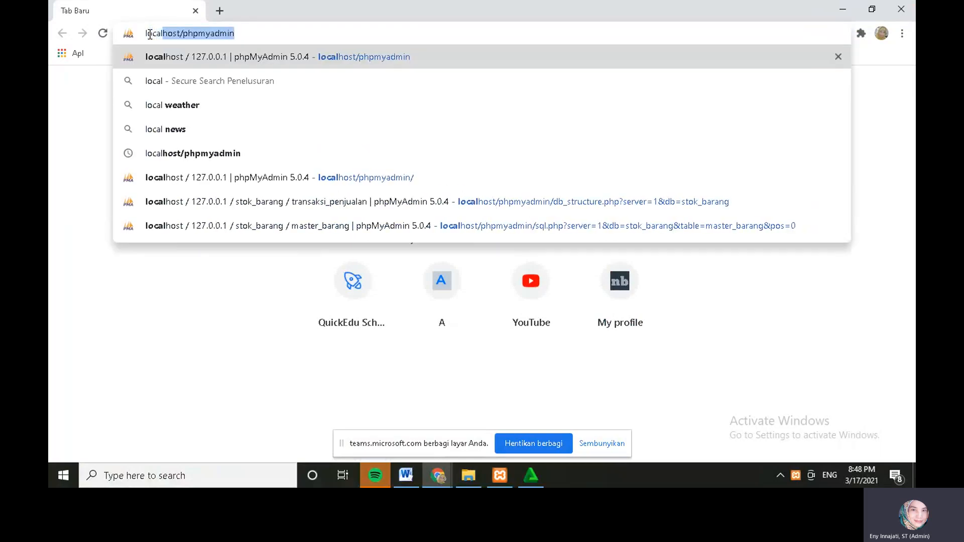
type("host")
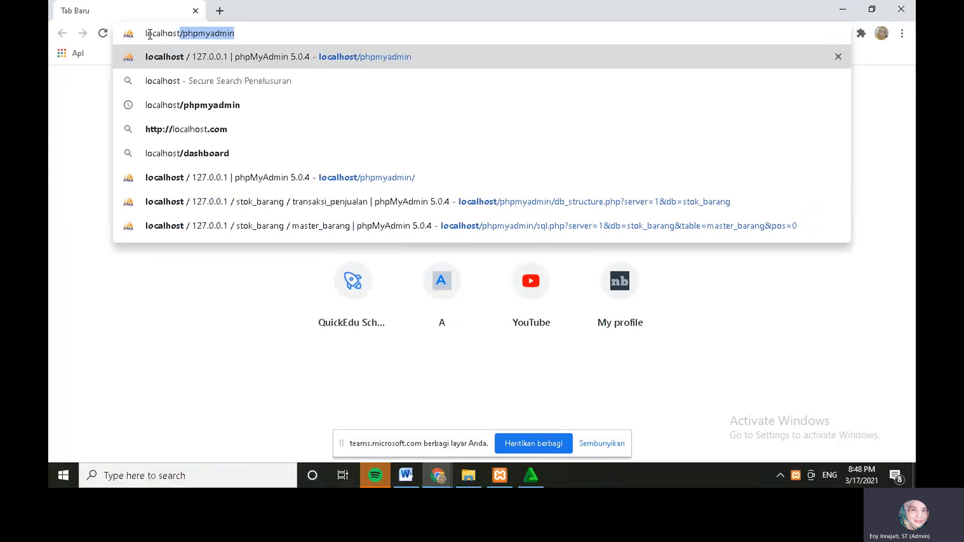
type("/p")
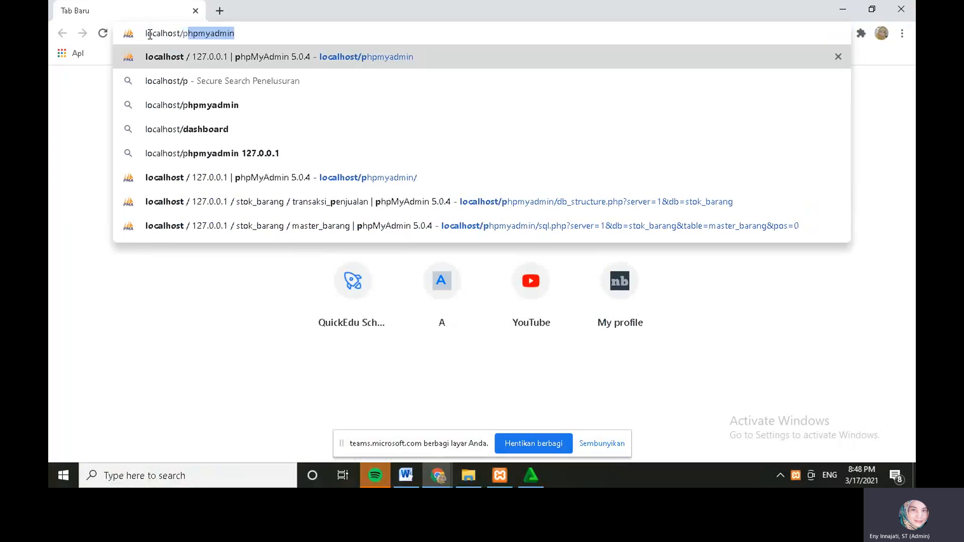
type("hpmyad")
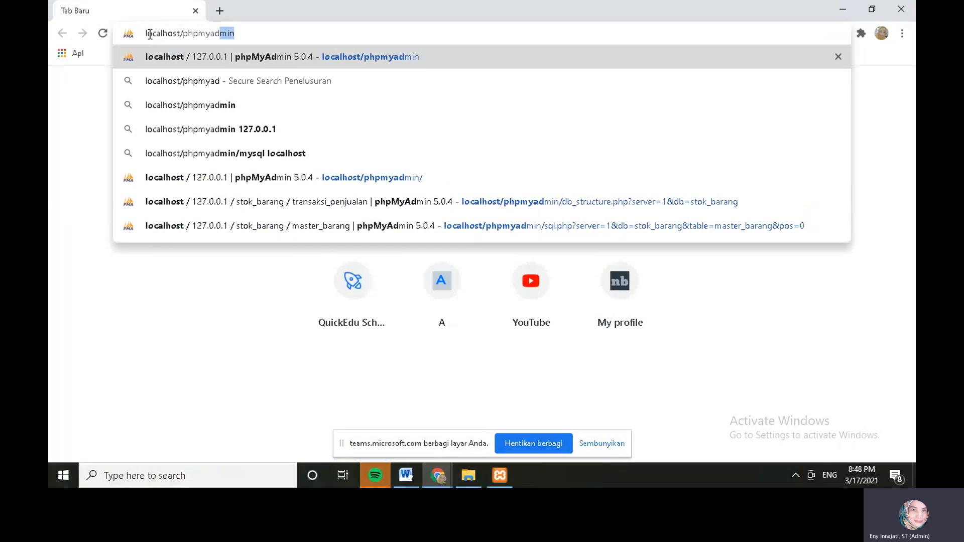
type("min")
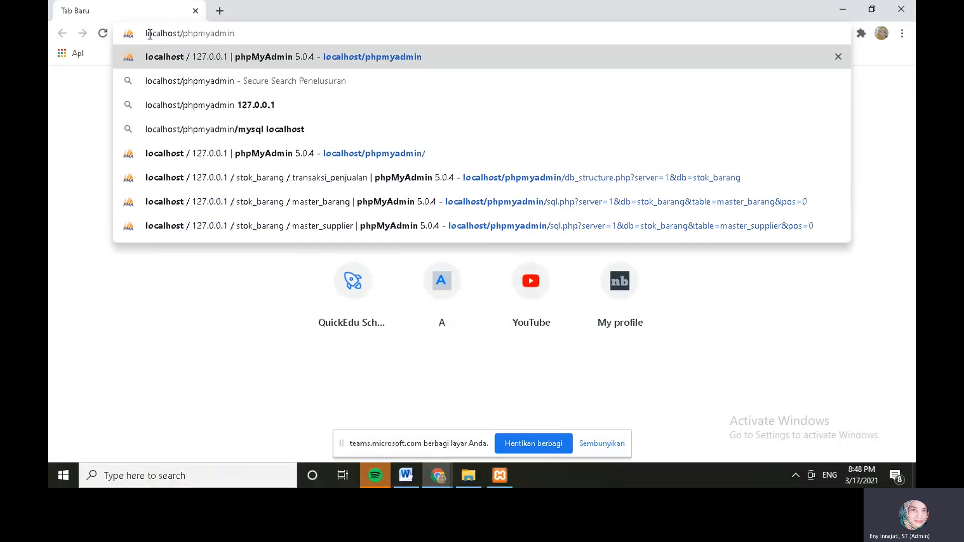
key("Return")
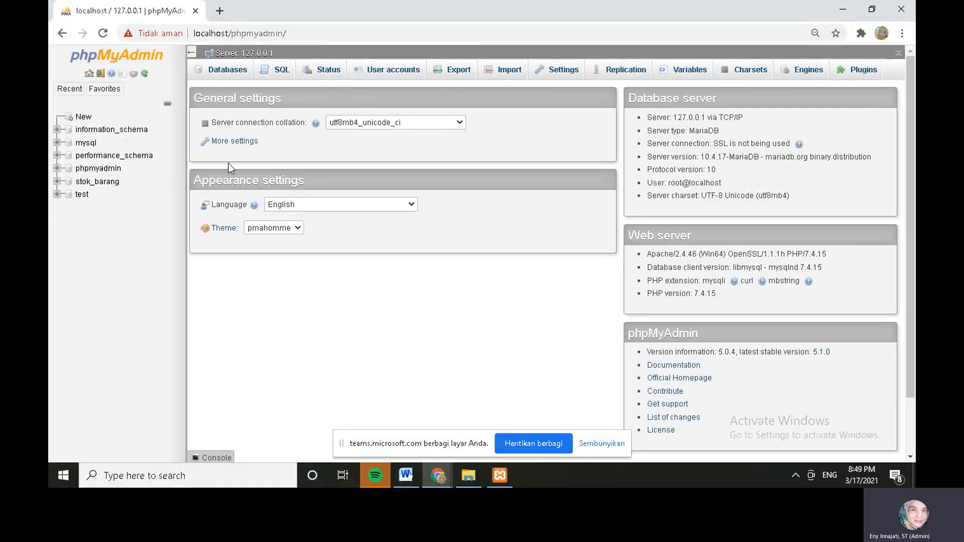
Create a table named master_barang with 6 columns in the stok_barang database
left_click(100, 187)
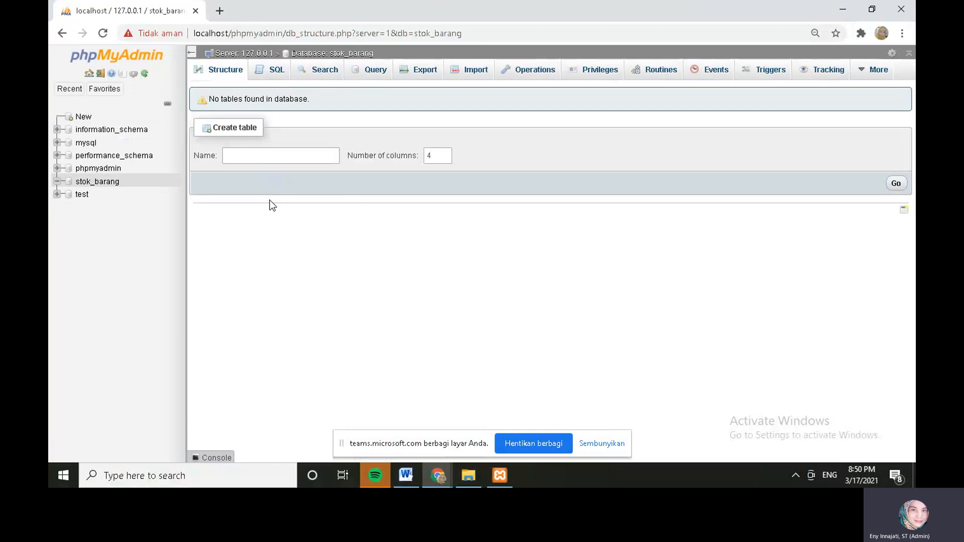
left_click(226, 156)
left_click(227, 161)
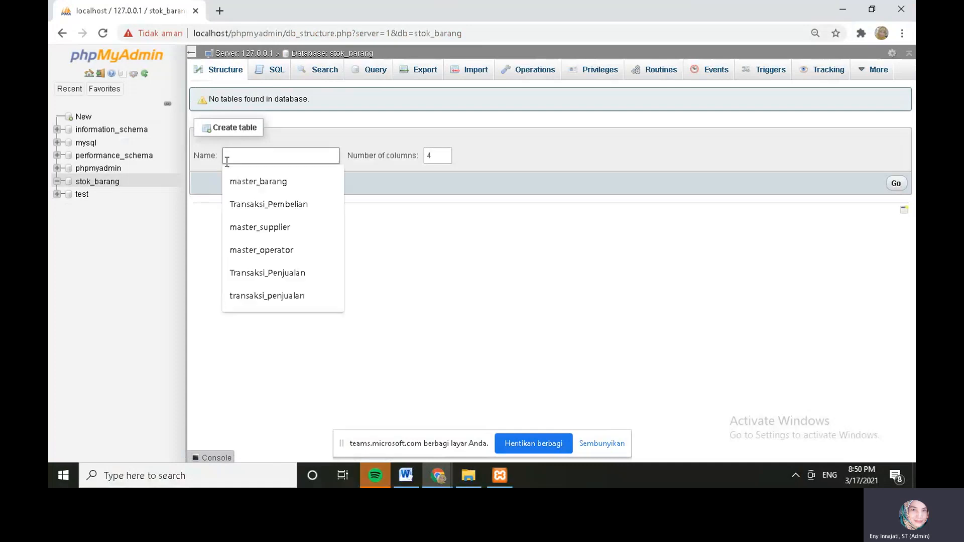
type("maste")
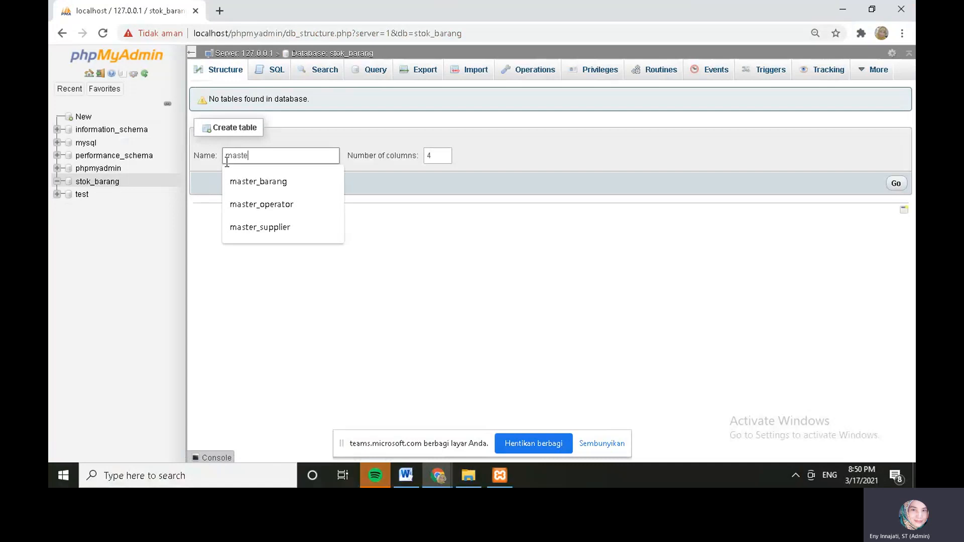
type("r_barang")
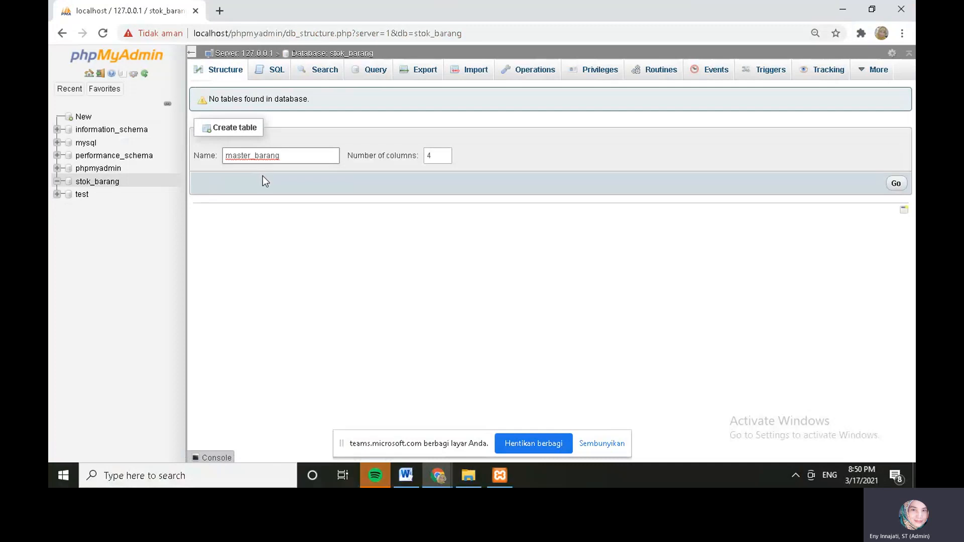
left_click(445, 152)
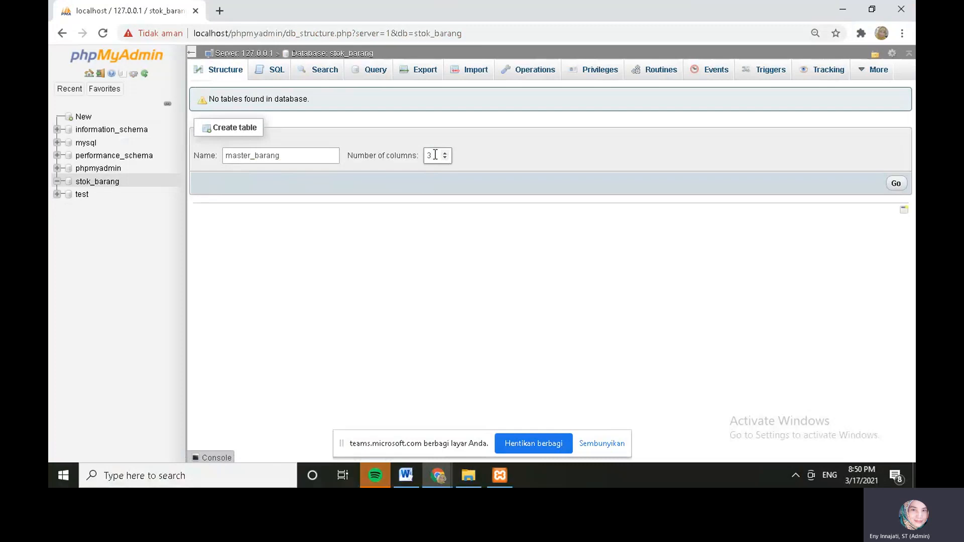
left_click_drag(435, 154, 421, 154)
type("6")
left_click(897, 186)
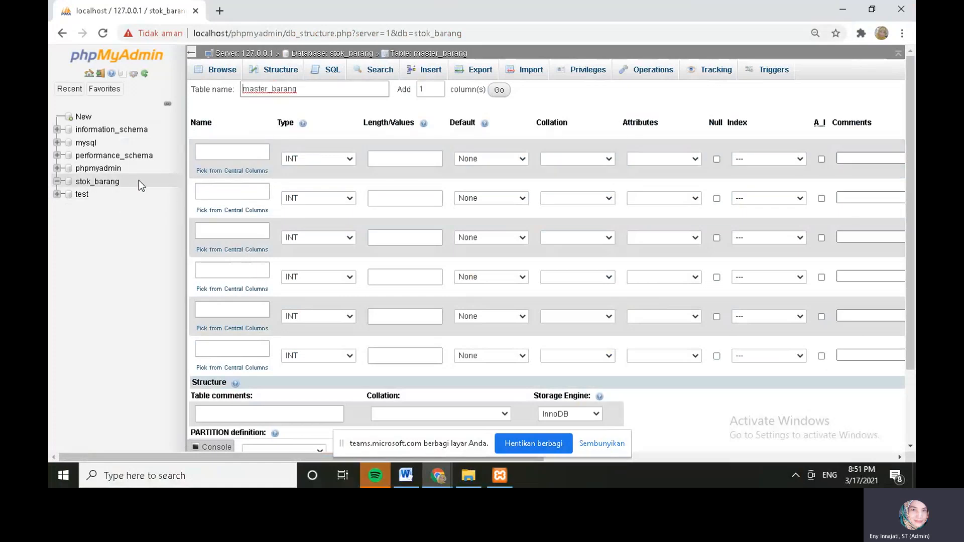
Define the first column as kode_barang with type VARCHAR and length 10
left_click(227, 148)
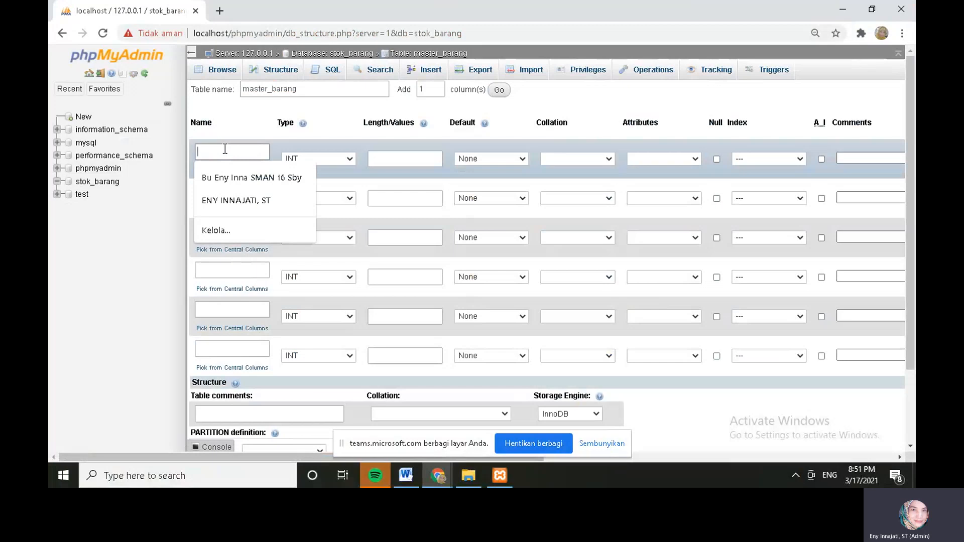
type("kode_barang")
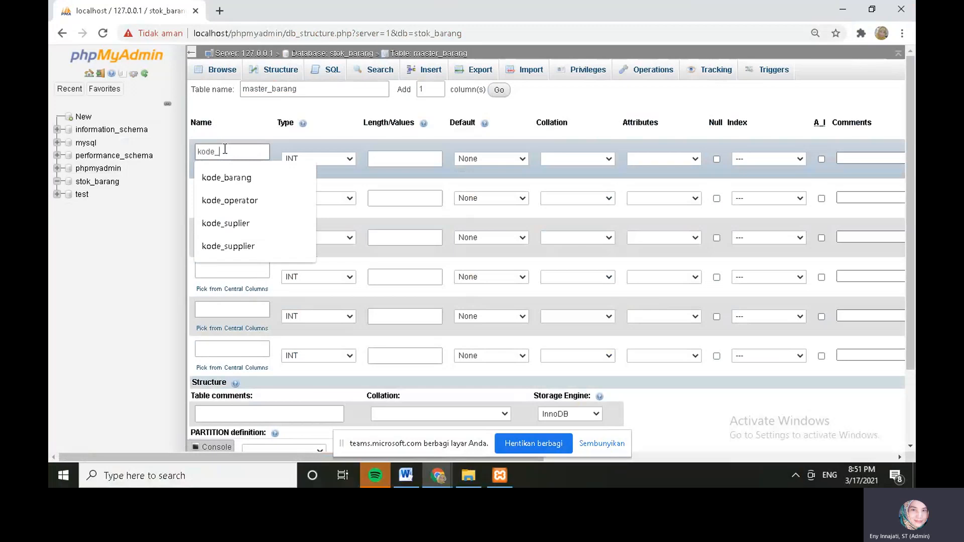
left_click(328, 161)
left_click(330, 183)
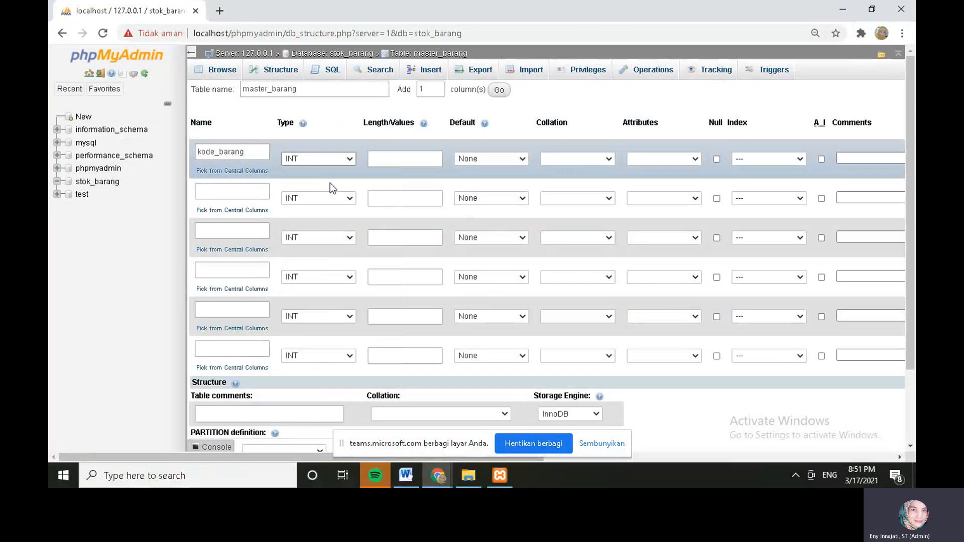
left_click(406, 165)
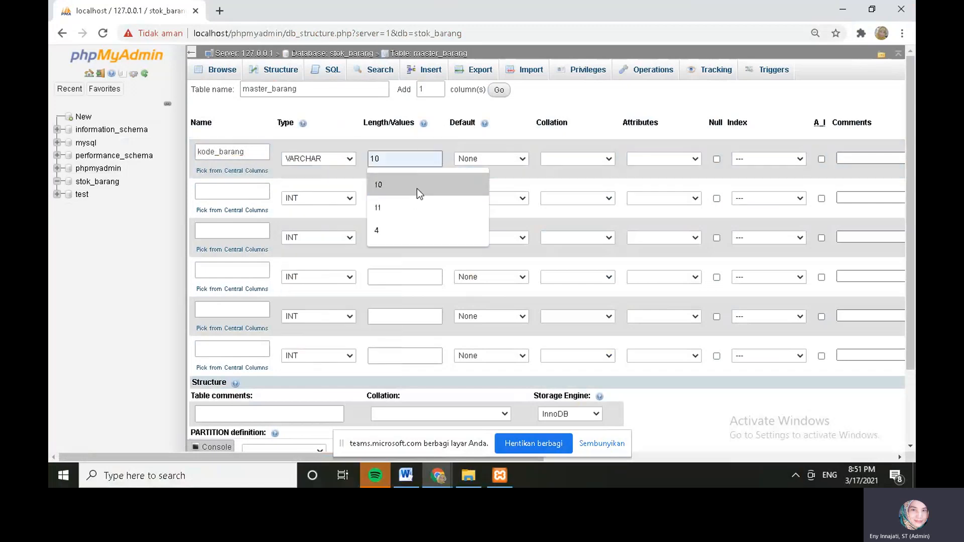
left_click(416, 188)
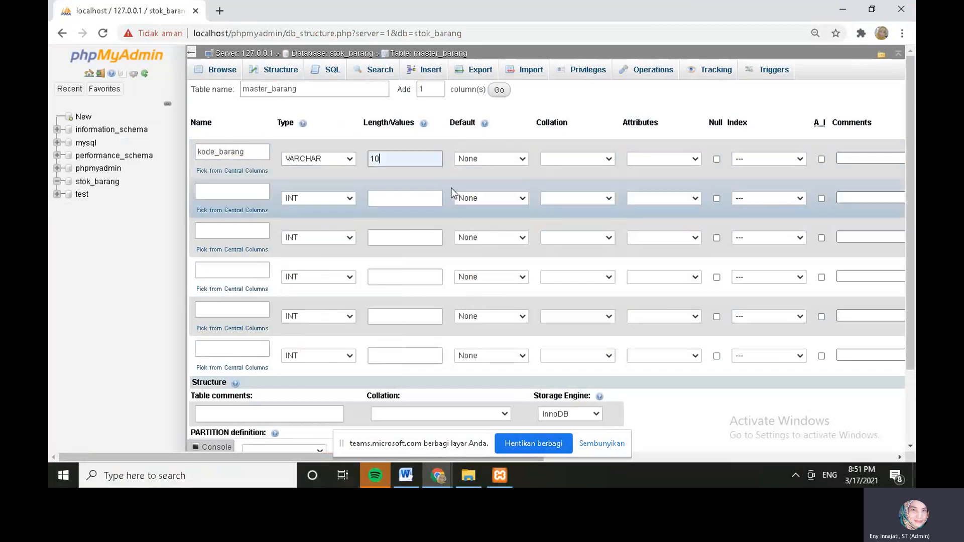
Make kode_barang the table's PRIMARY index, leaving the index size empty
left_click(766, 162)
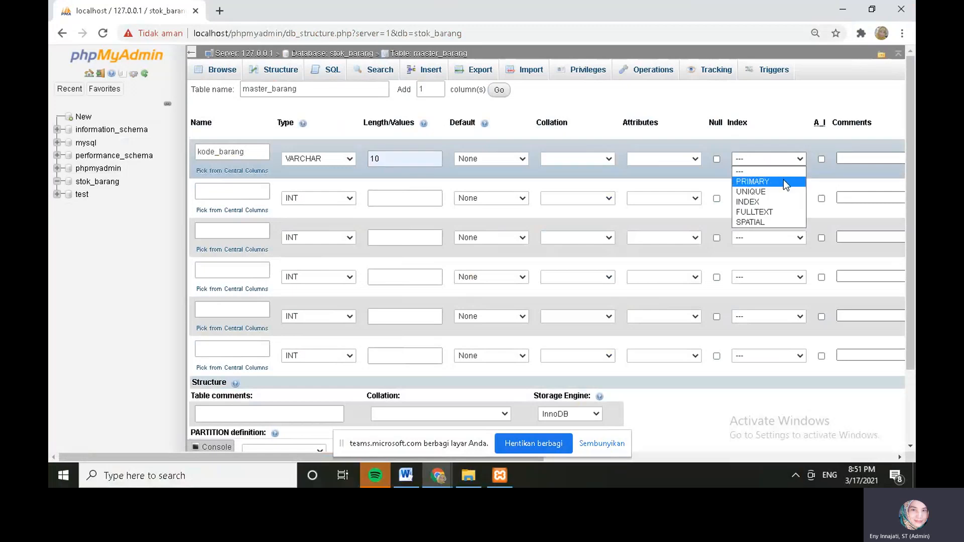
left_click(777, 184)
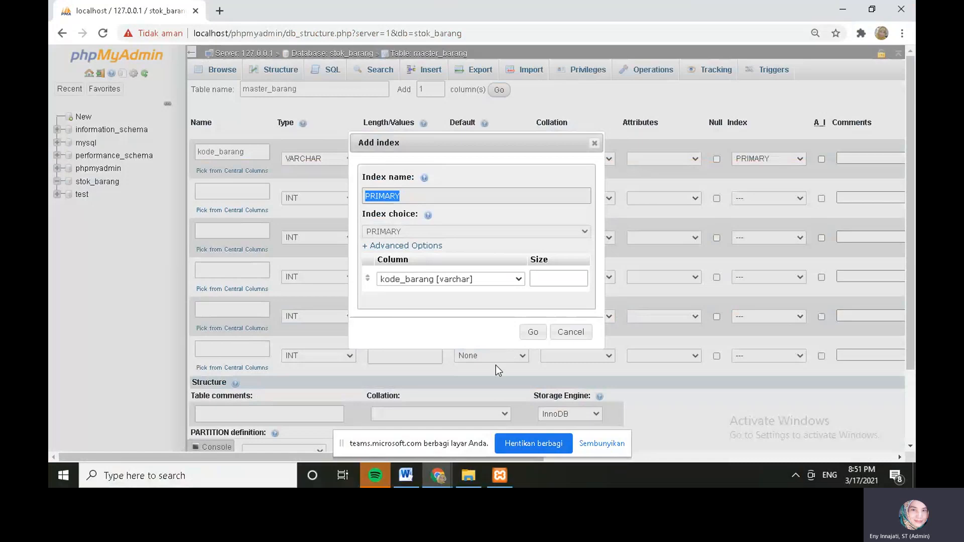
left_click(533, 333)
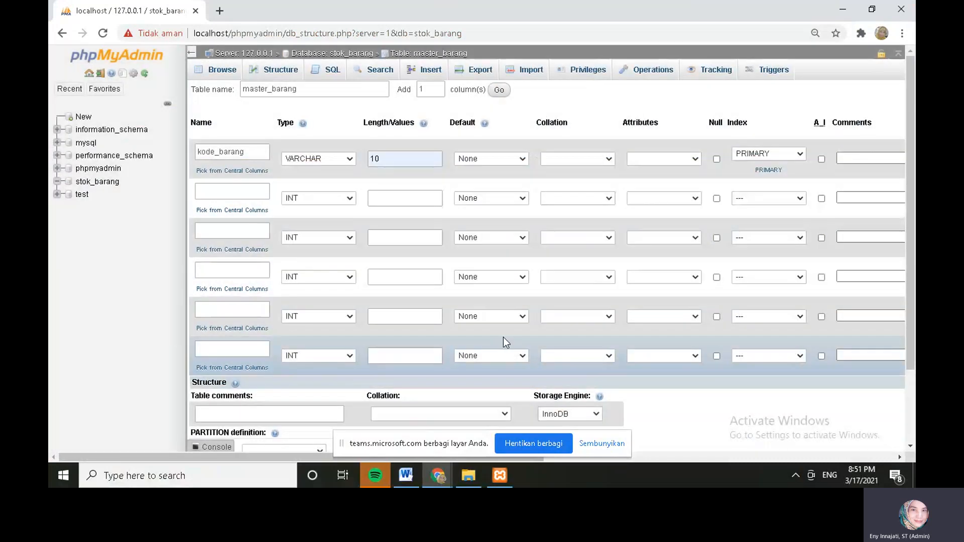
Define the second column as nama_barang with type VARCHAR and length 40
left_click(228, 192)
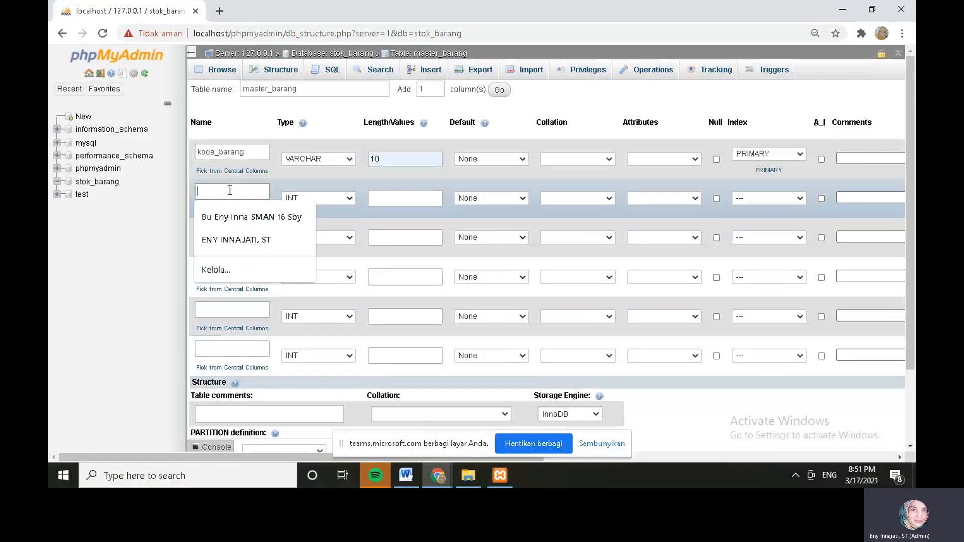
type("nama_")
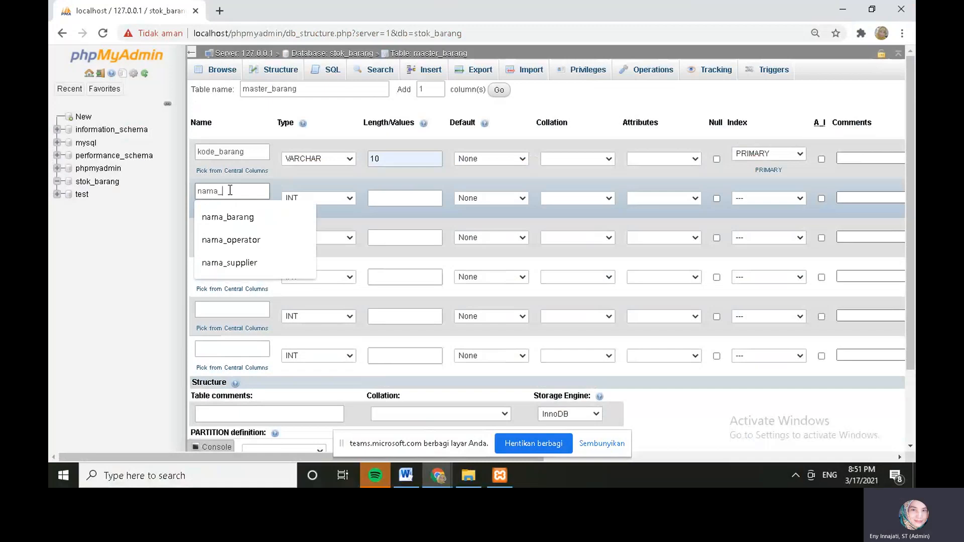
type("barang")
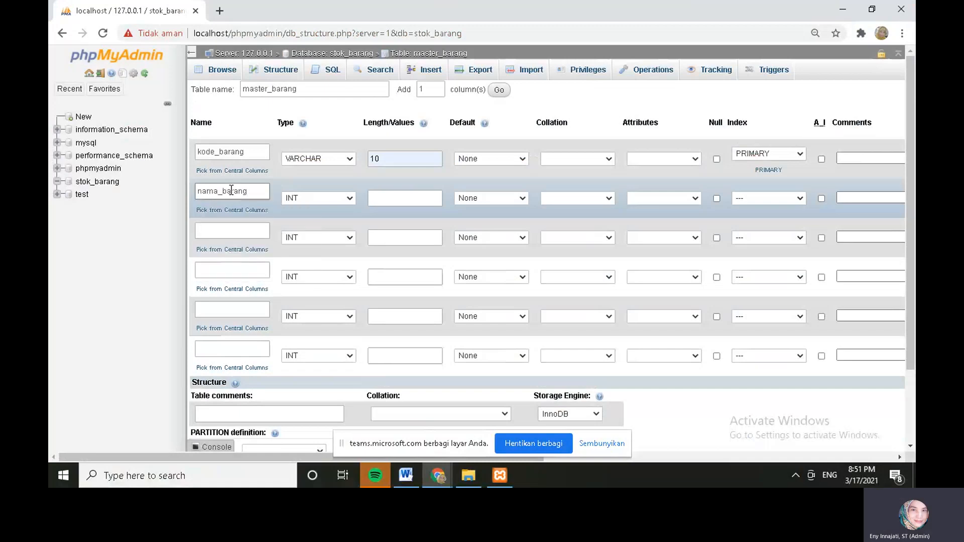
left_click(329, 198)
left_click(326, 219)
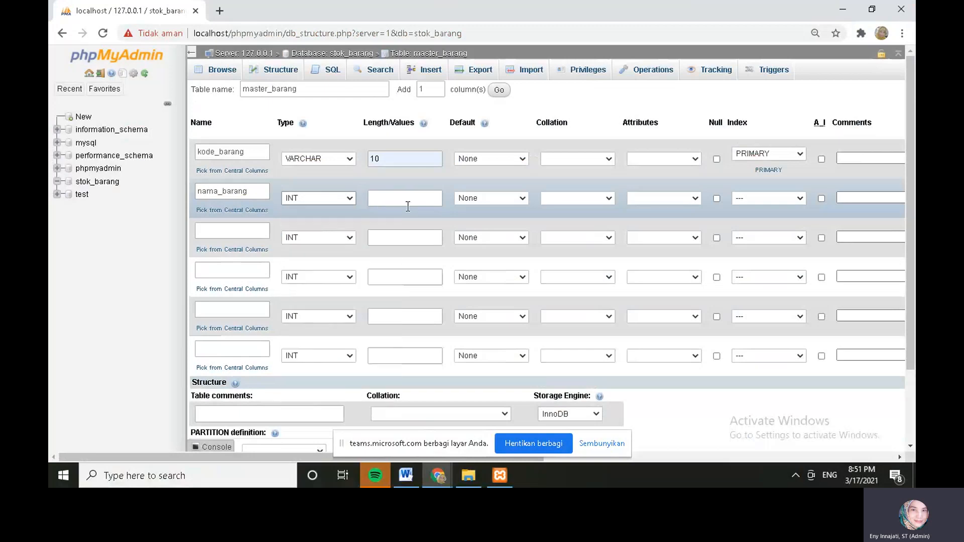
left_click(404, 201)
type("40")
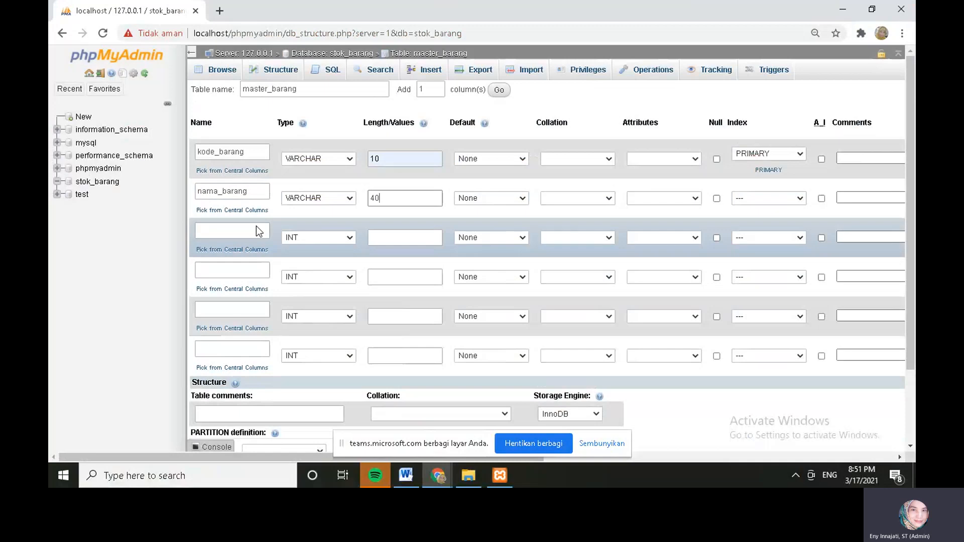
Define the third column as satuan with type VARCHAR and length 30
left_click(229, 233)
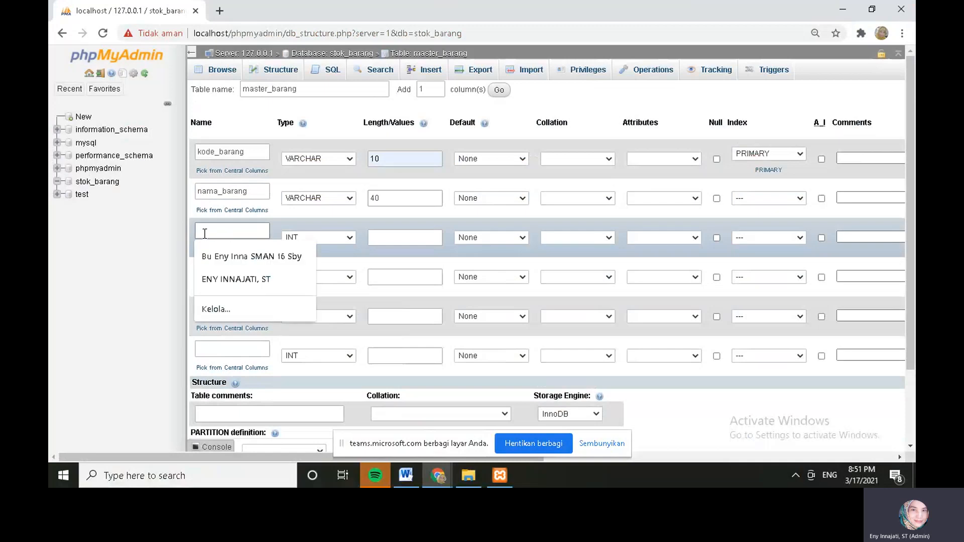
type("satua")
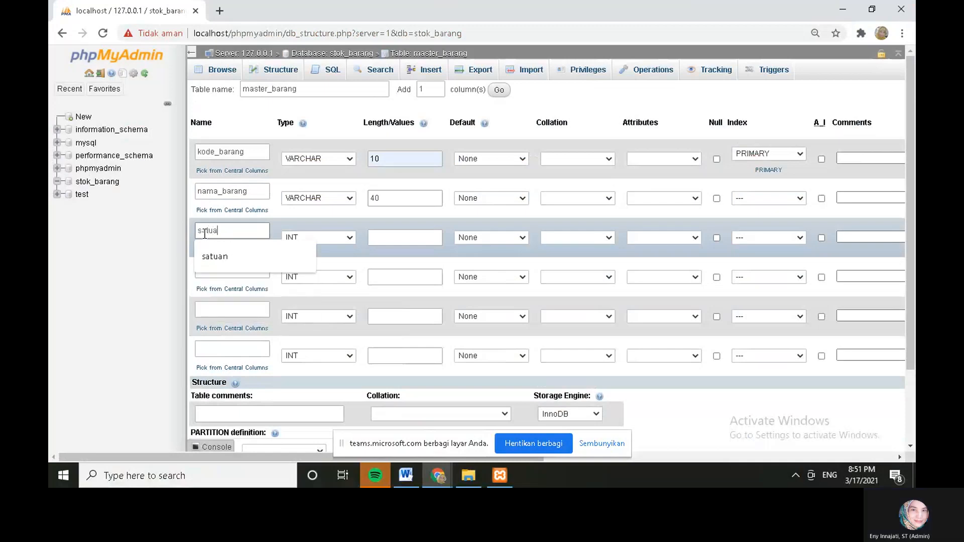
type("n")
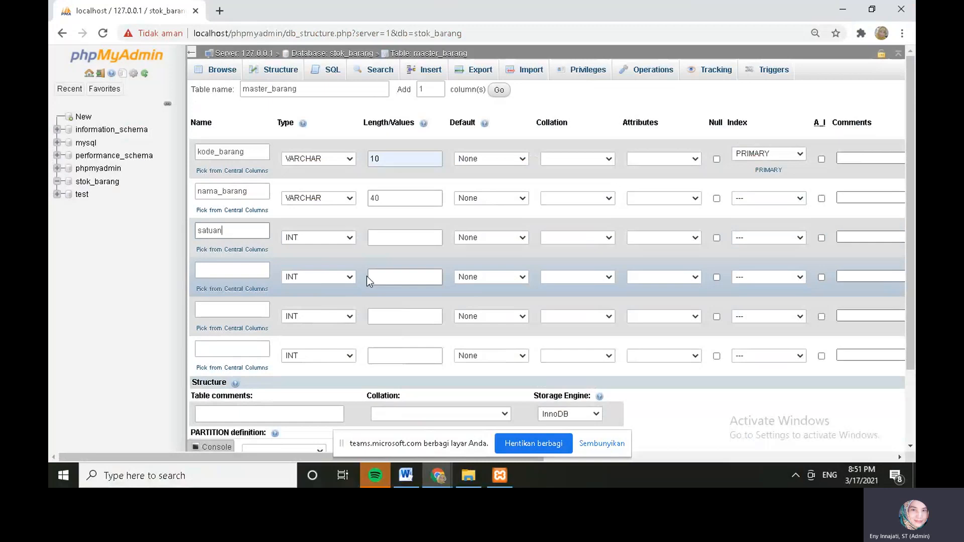
left_click(328, 238)
left_click(328, 260)
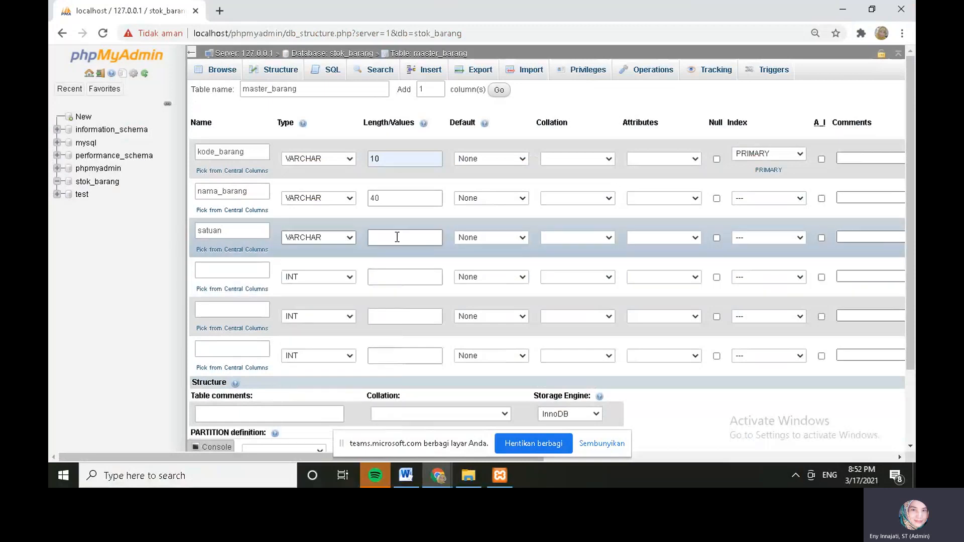
left_click(397, 237)
type("30")
Define the fourth column as harga_satuan with length 11, keeping the type INT
left_click(253, 267)
type("h")
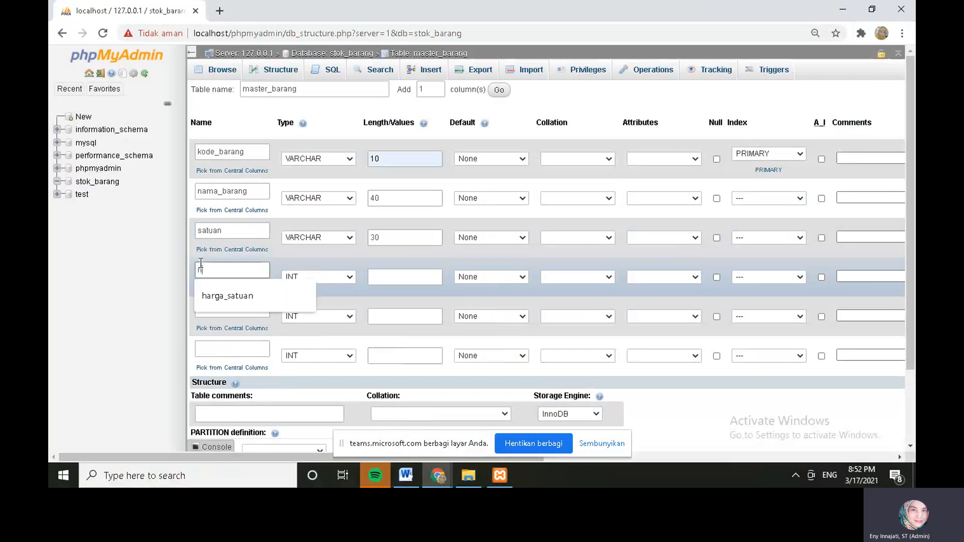
type("arga_satuan")
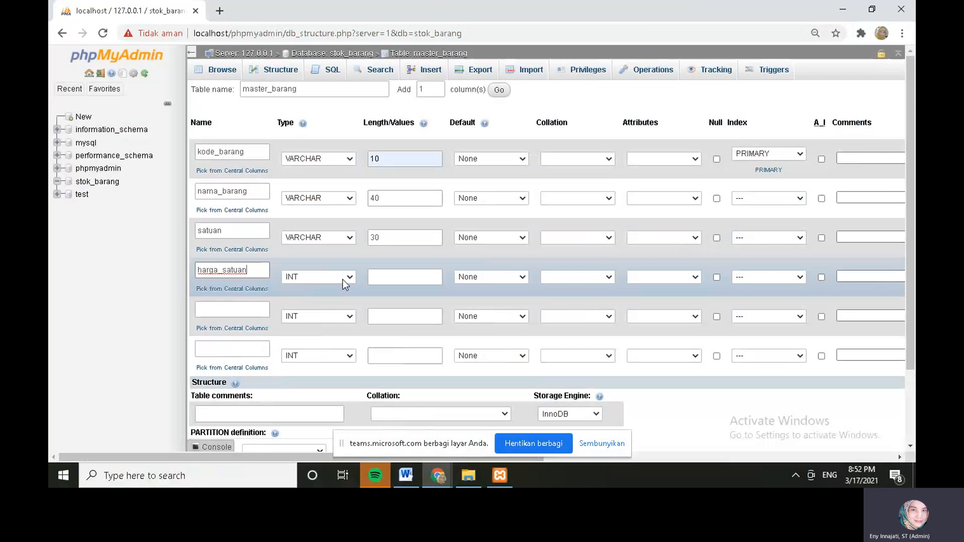
left_click(397, 276)
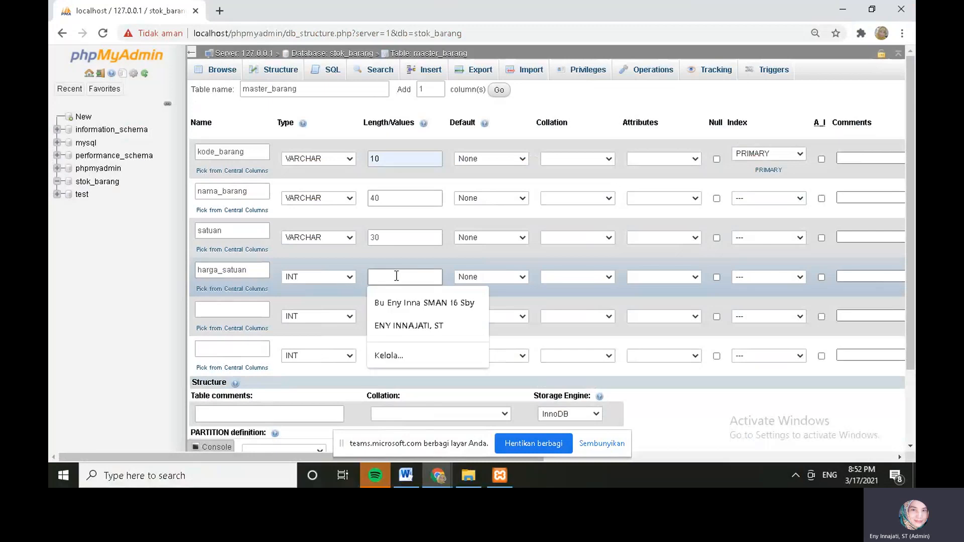
type("11")
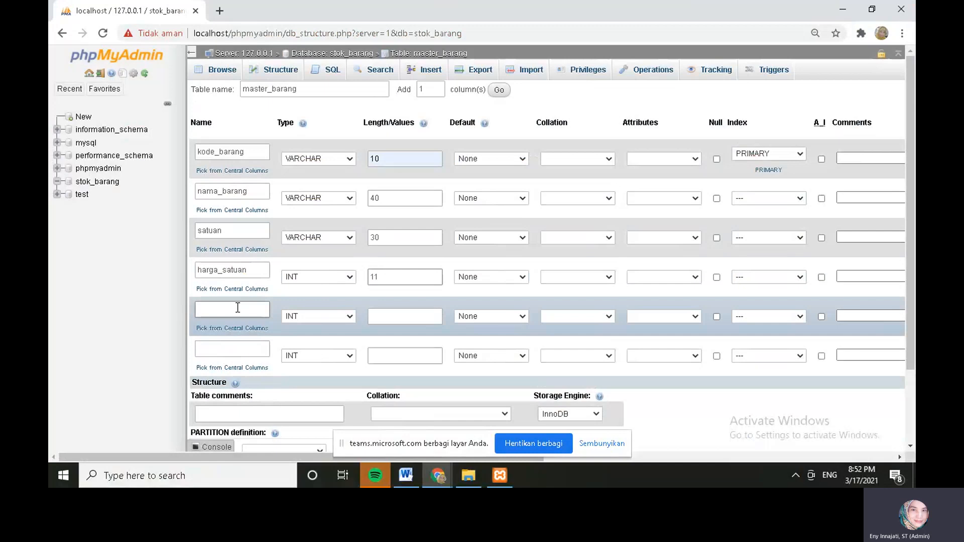
Define the fifth column as kemasan with type VARCHAR and length 40
left_click(203, 303)
type("ke")
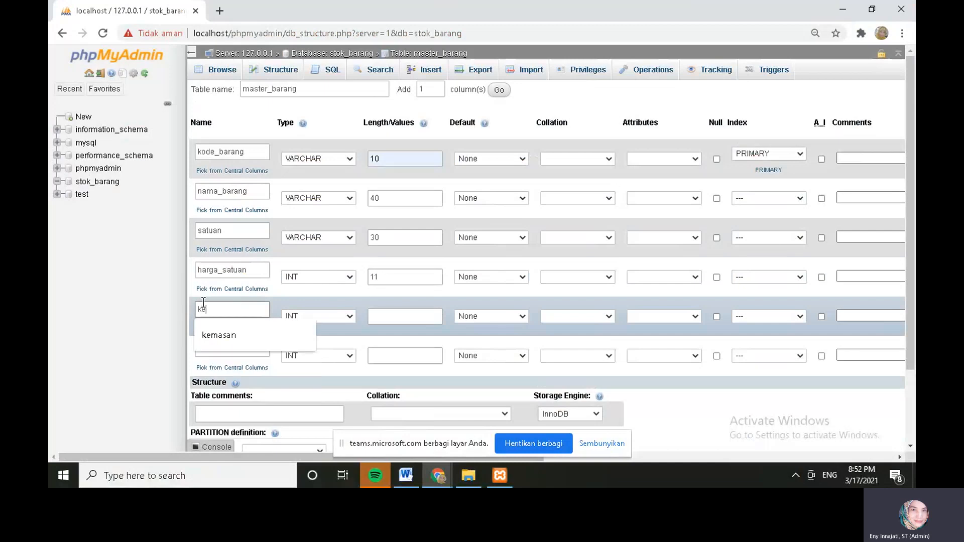
type("masam")
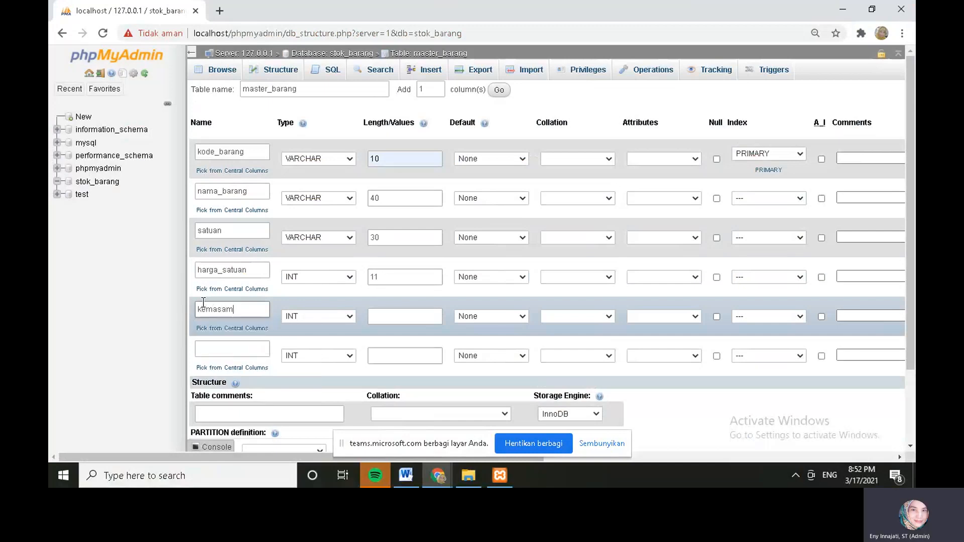
key("BackSpace")
type("n")
left_click(323, 315)
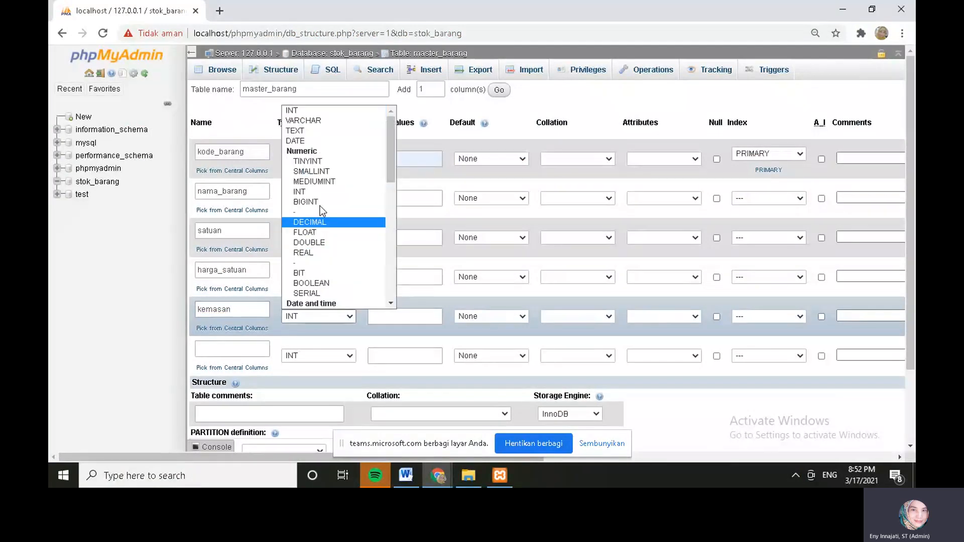
left_click(322, 122)
left_click(376, 315)
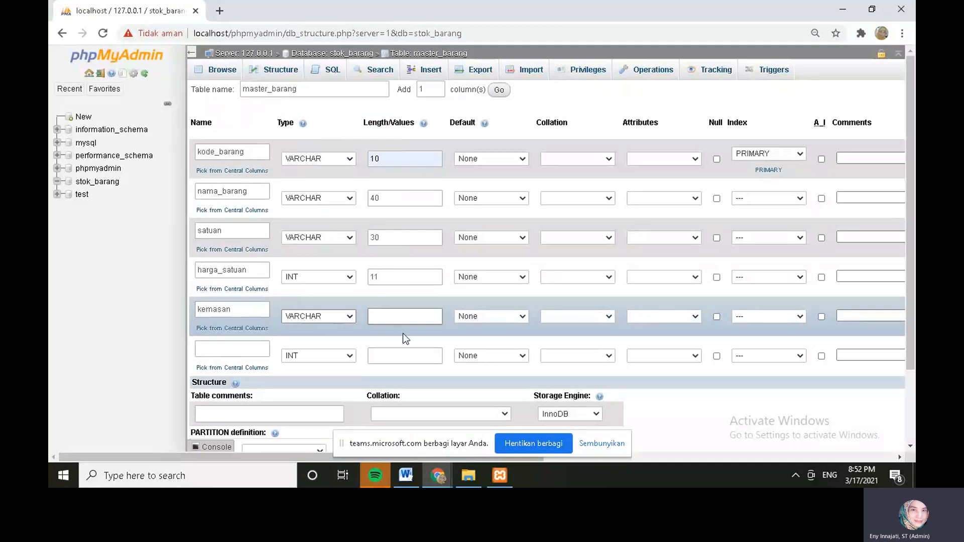
left_click(414, 316)
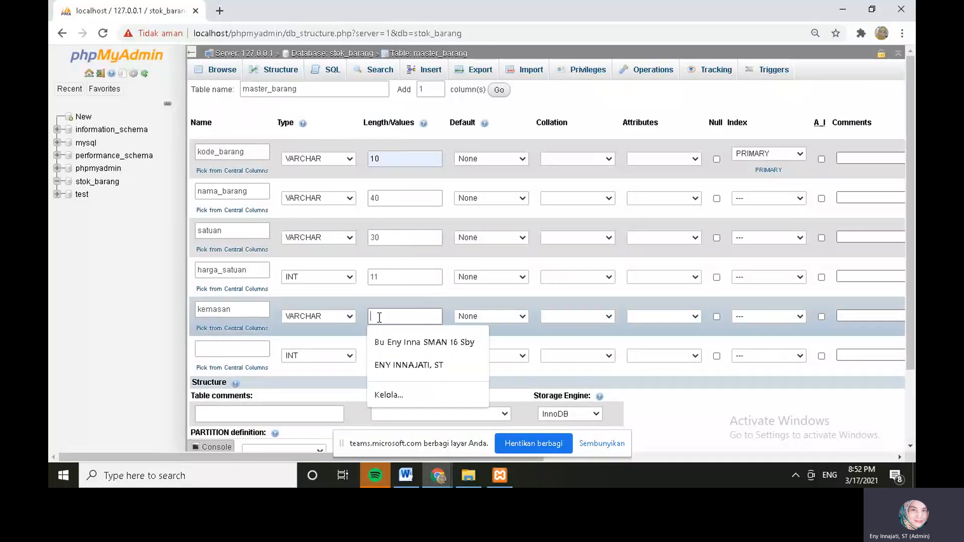
type("40")
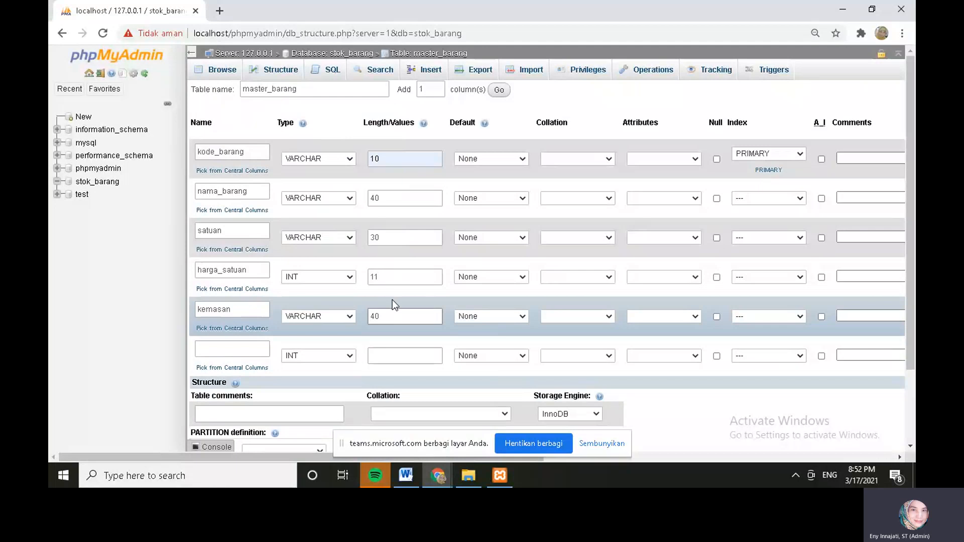
Define the sixth column as sto_min with type SMALLINT and length 6
left_click(243, 348)
type("st")
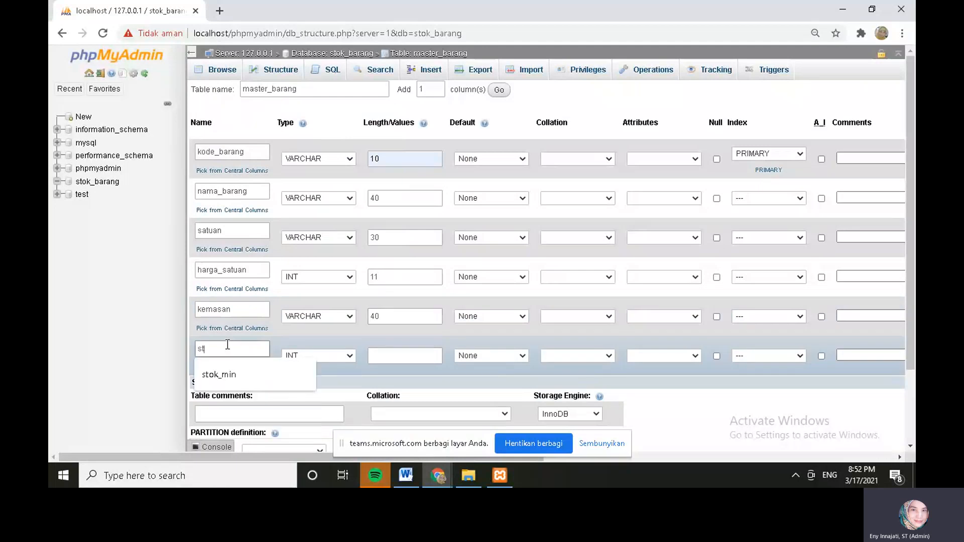
type("o_min")
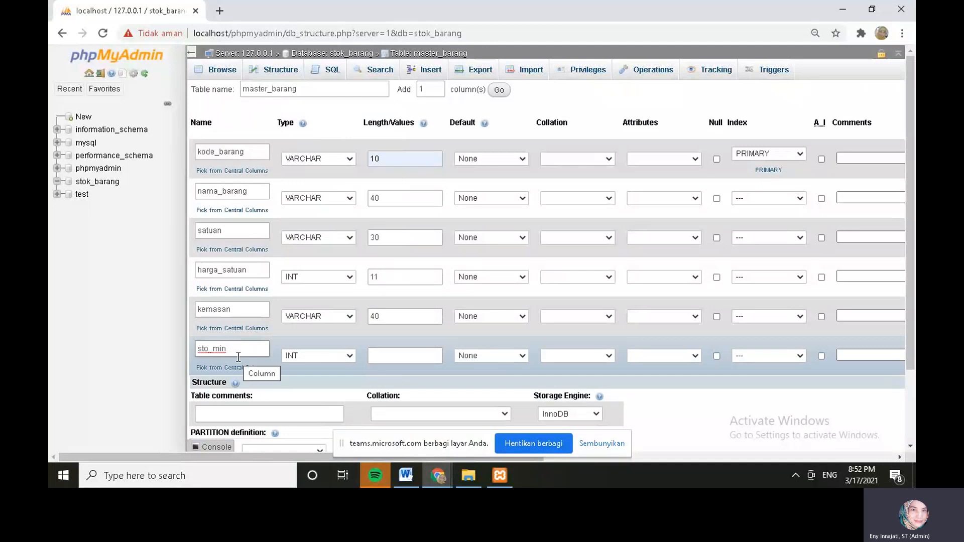
left_click(319, 356)
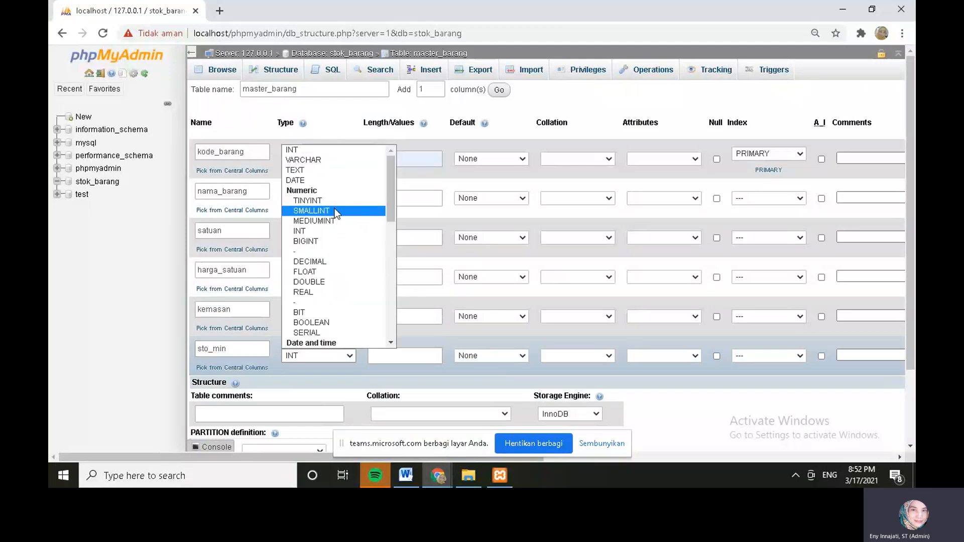
left_click(334, 211)
left_click(391, 355)
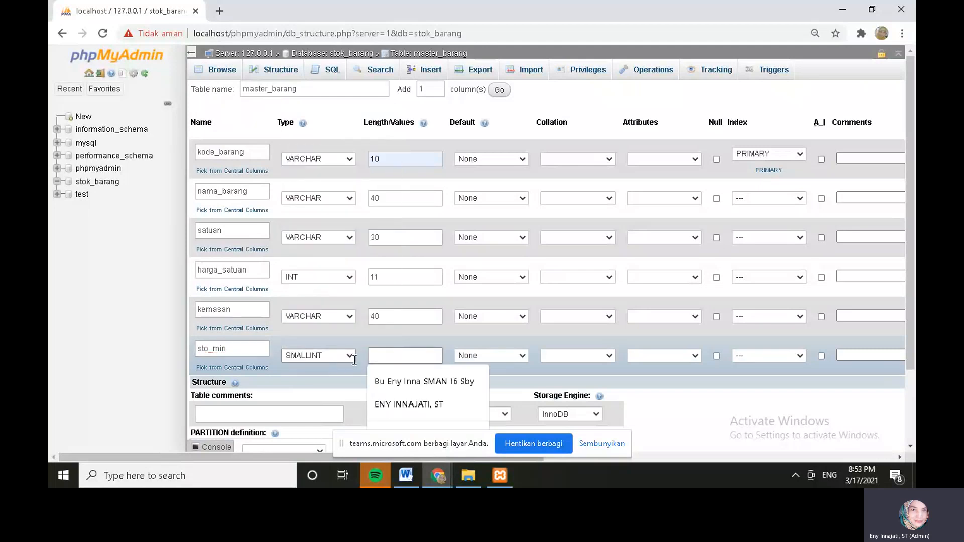
type("6")
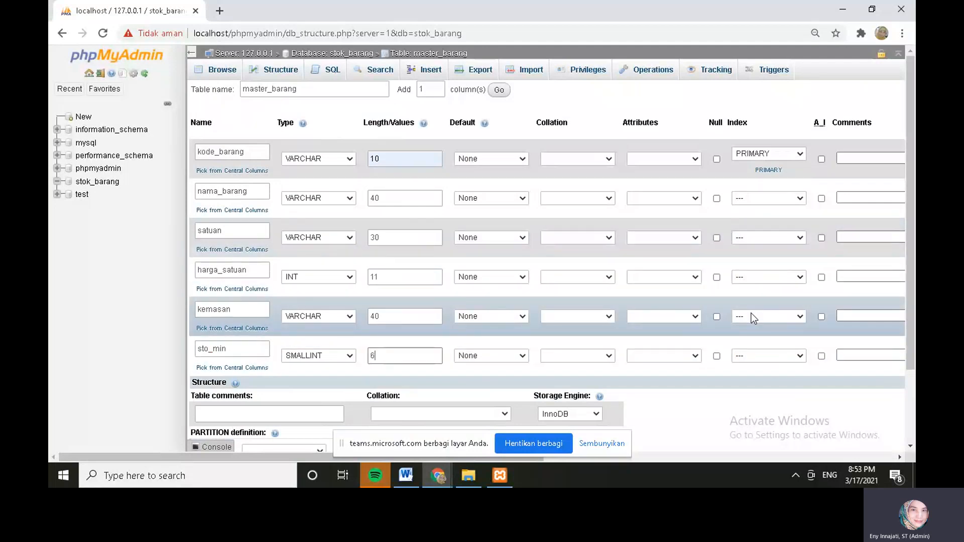
Save the master_barang table definition and open the table's structure
scroll(752, 313, "down", 2)
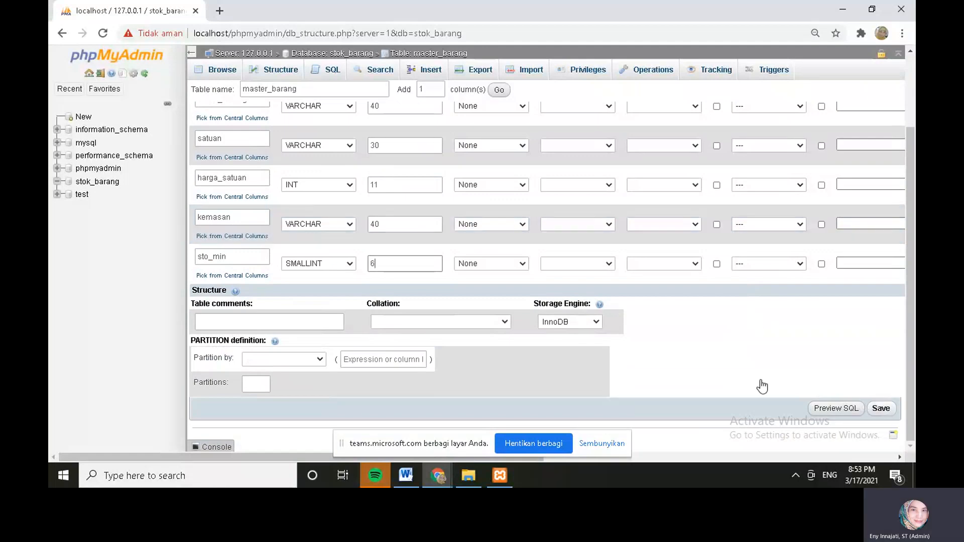
key("Return")
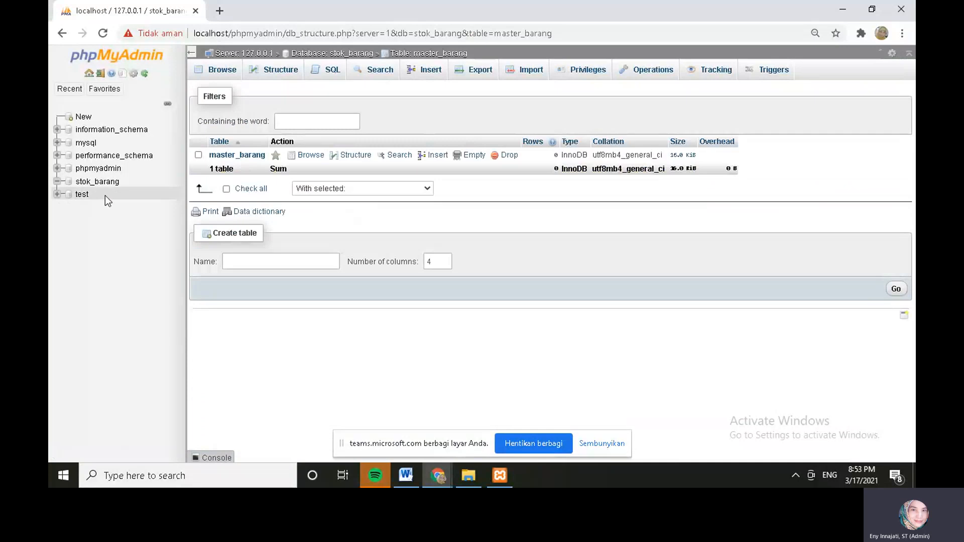
left_click(128, 208)
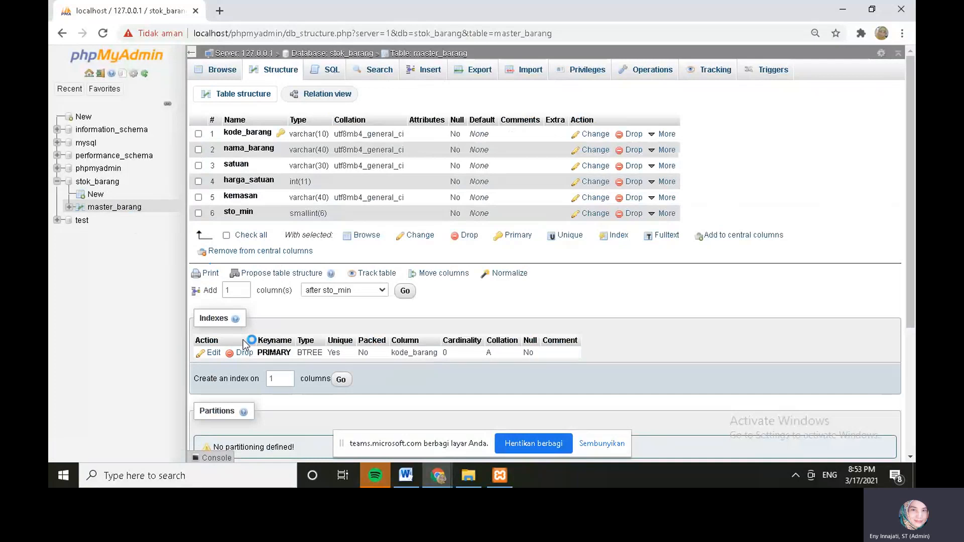
Create a table named transaksi_penjualan with 4 columns in the stok_barang database
left_click(108, 184)
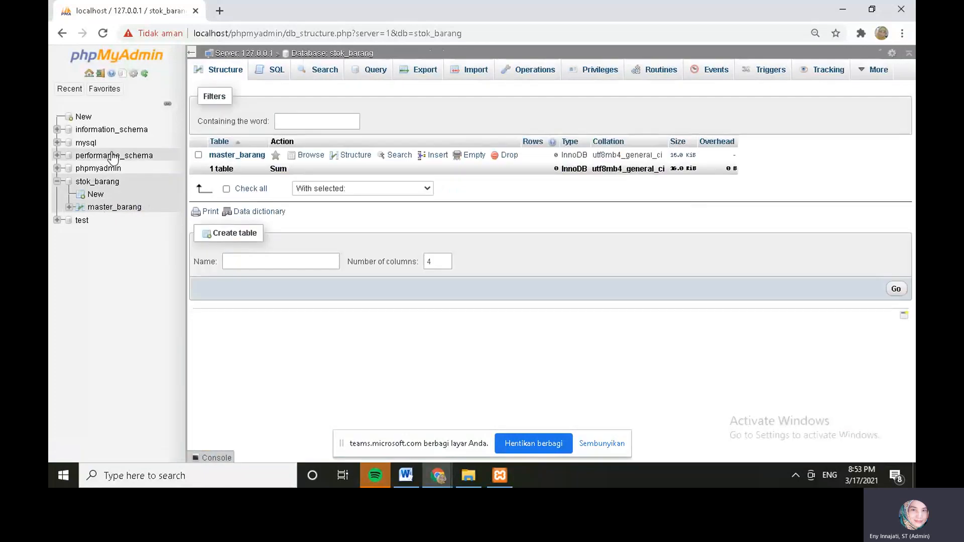
left_click(239, 262)
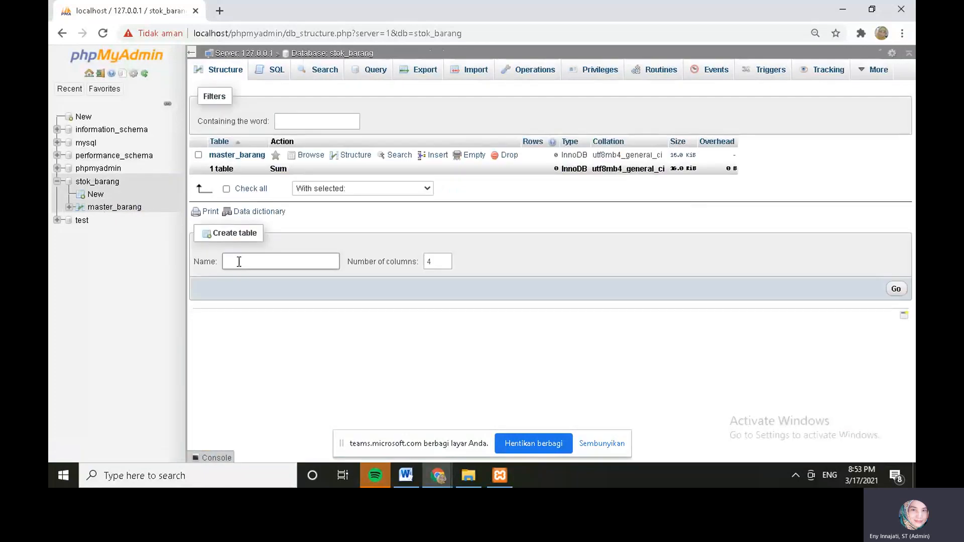
left_click(239, 261)
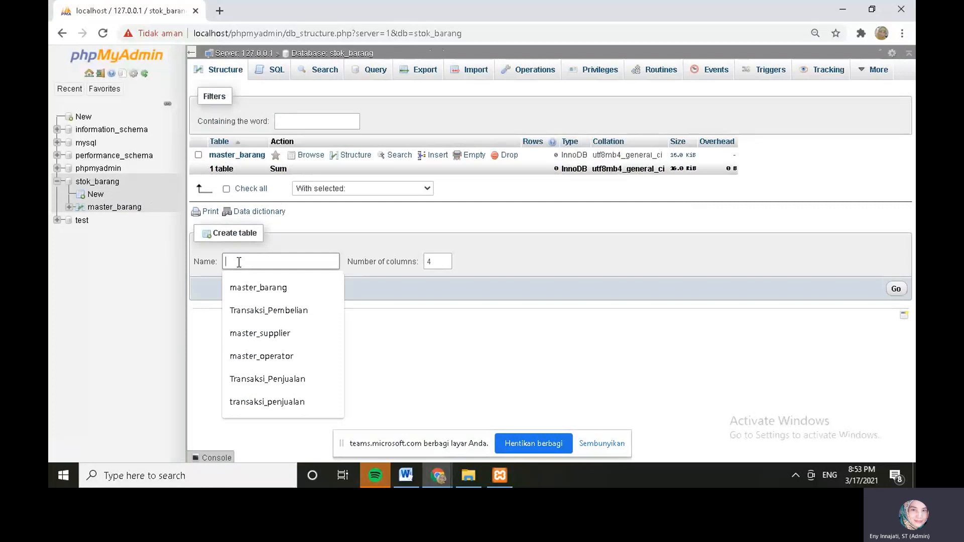
type("tra")
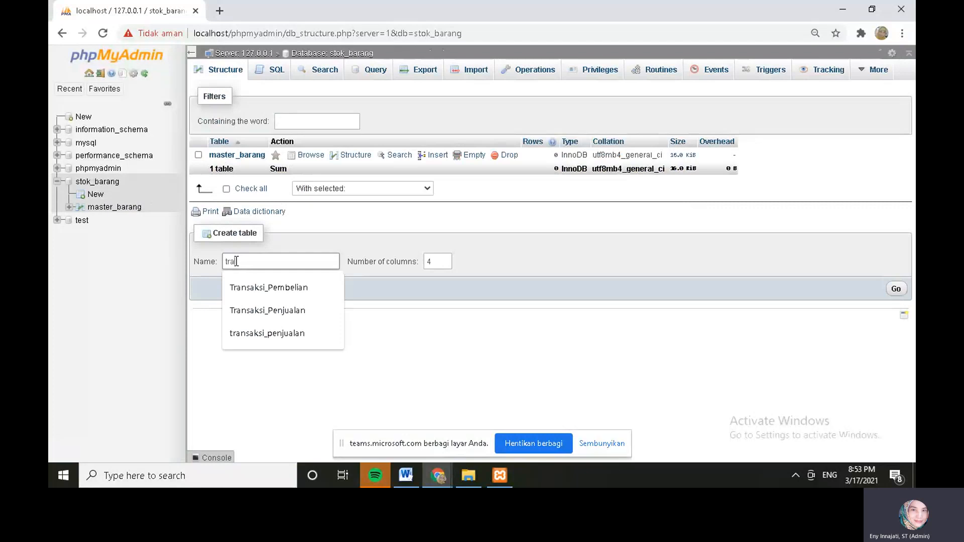
type("nsaksi_penjualan")
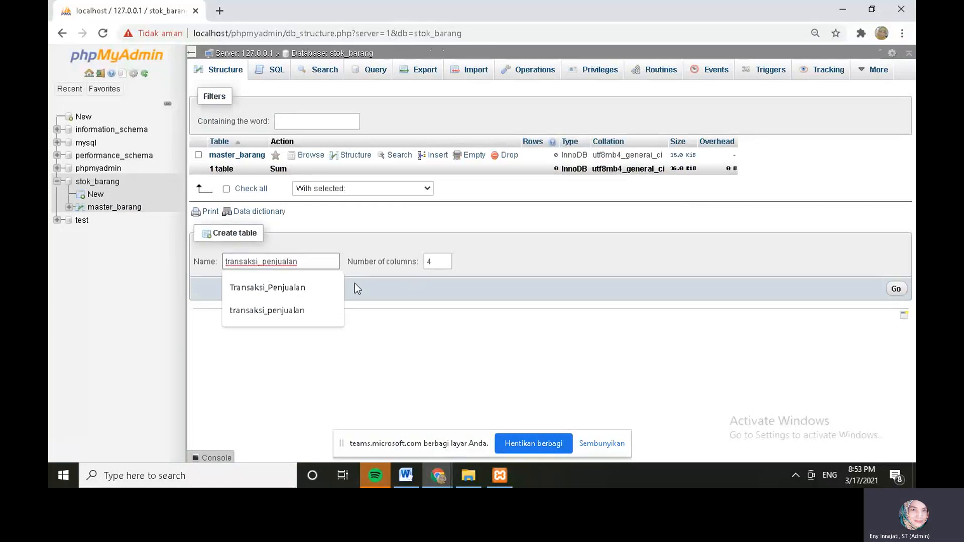
left_click(895, 289)
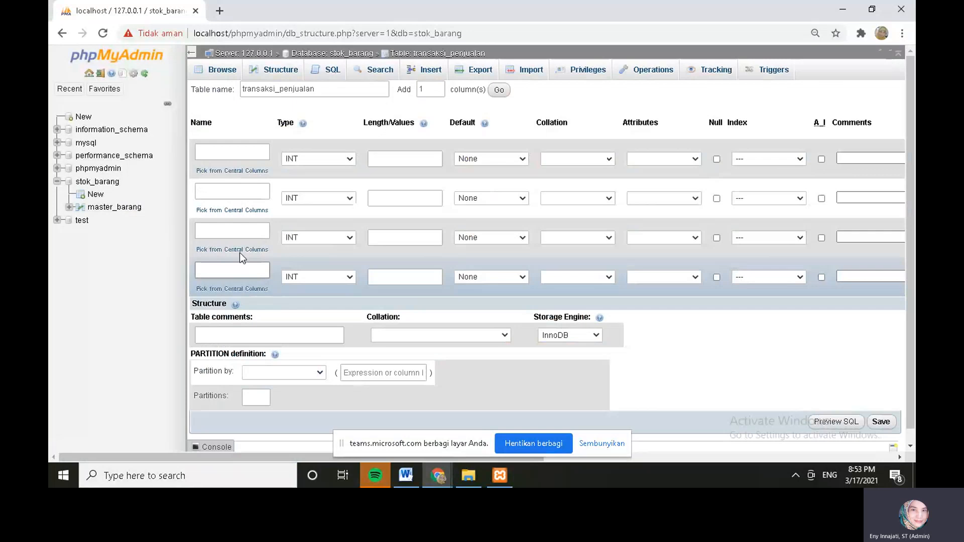
Define the first column as id_penjualan with length 11, keeping the type INT
left_click(230, 151)
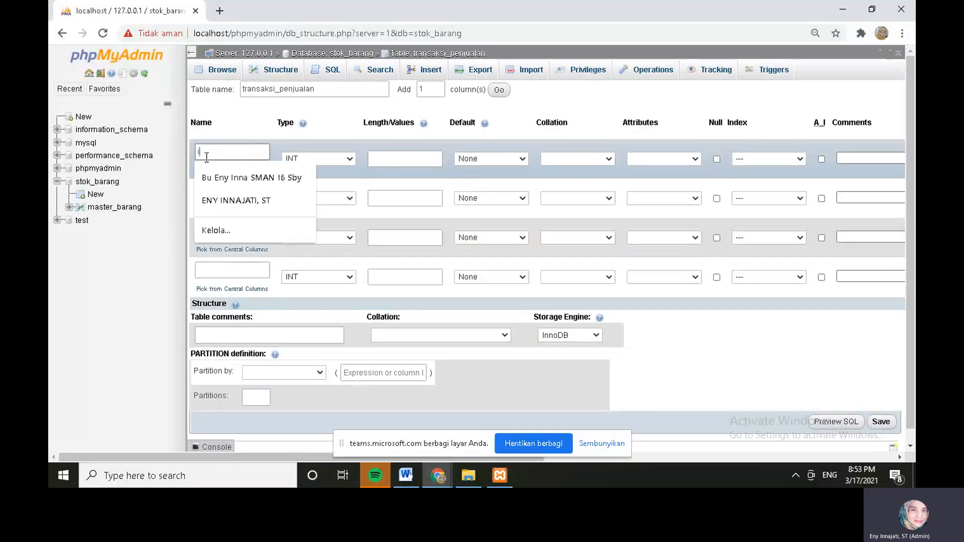
type("id_p")
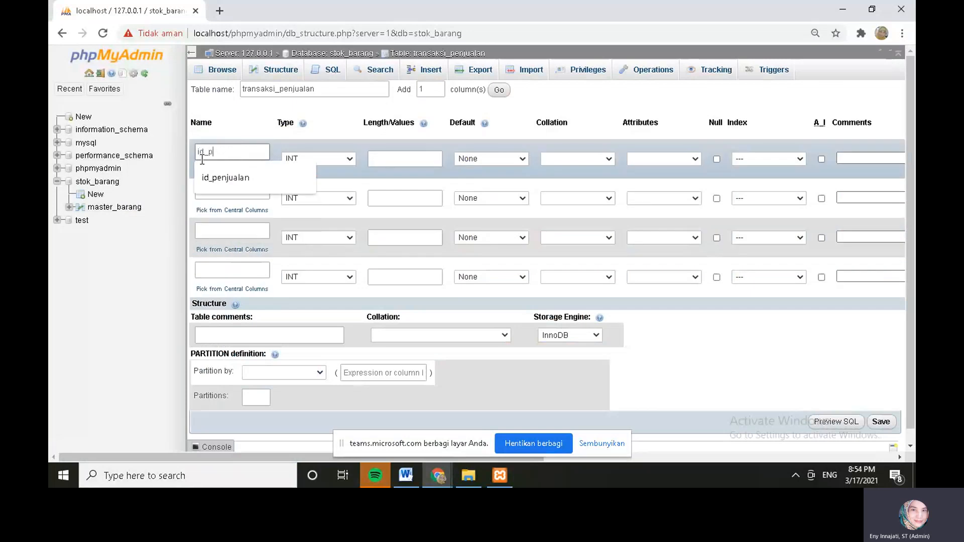
type("enjuak")
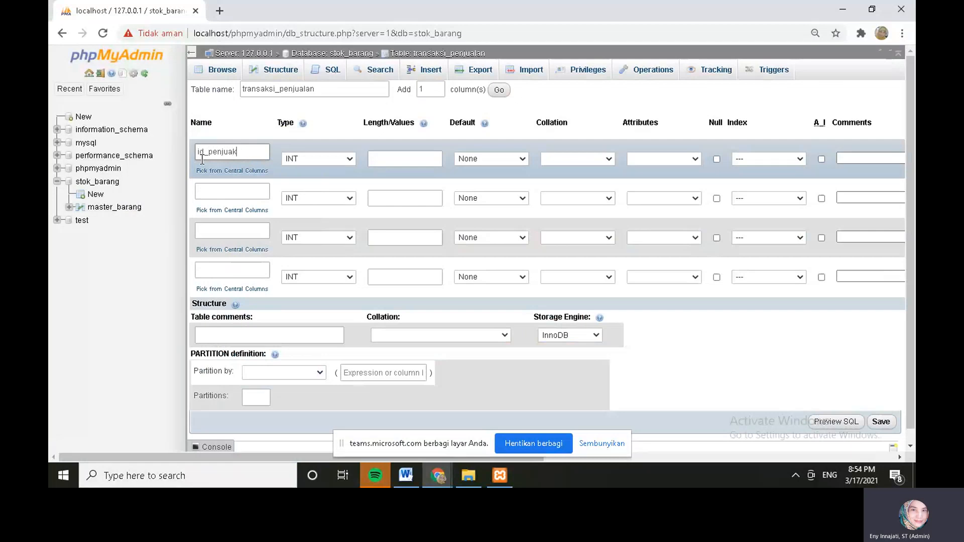
key("BackSpace")
type("l")
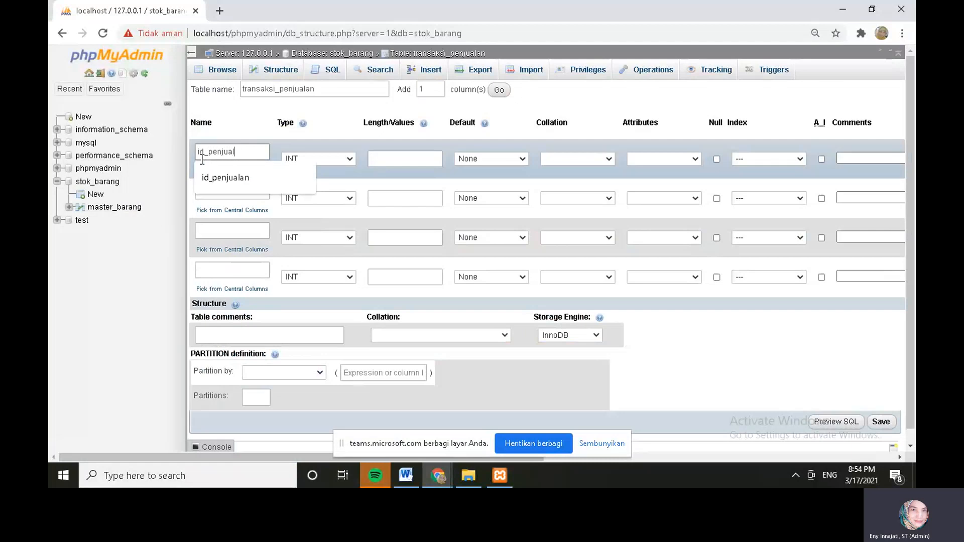
type("an")
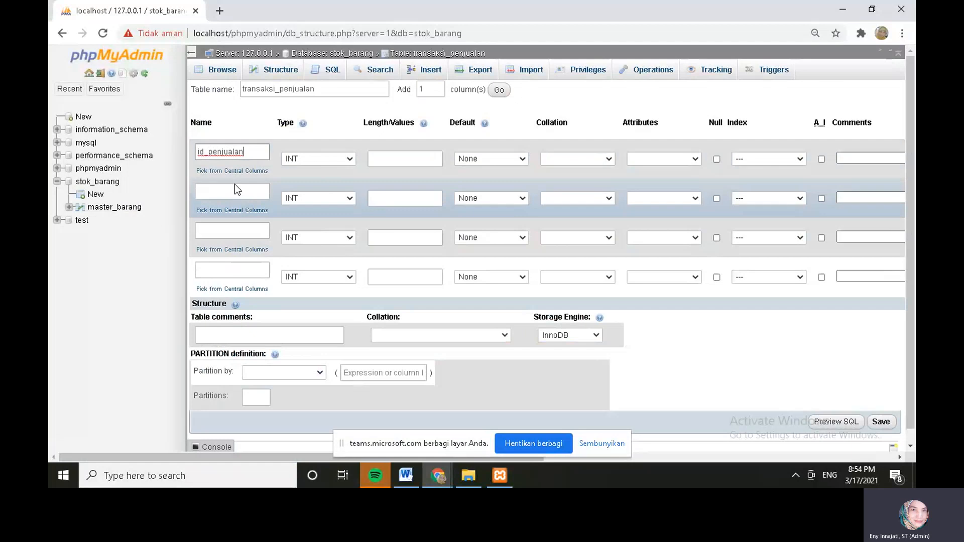
left_click(401, 162)
type("11")
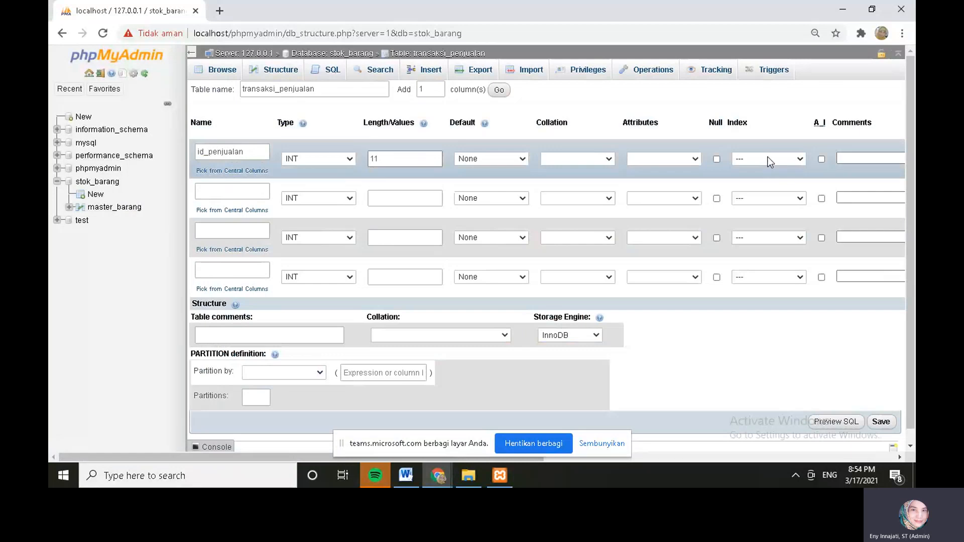
Make id_penjualan the PRIMARY index of the transaksi_penjualan table
left_click(768, 159)
left_click(762, 183)
left_click(234, 190)
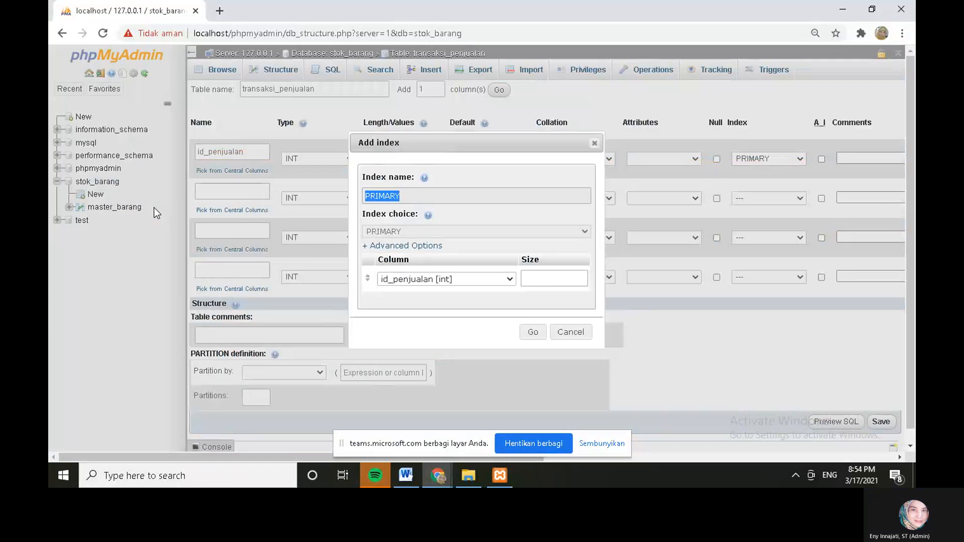
left_click(523, 333)
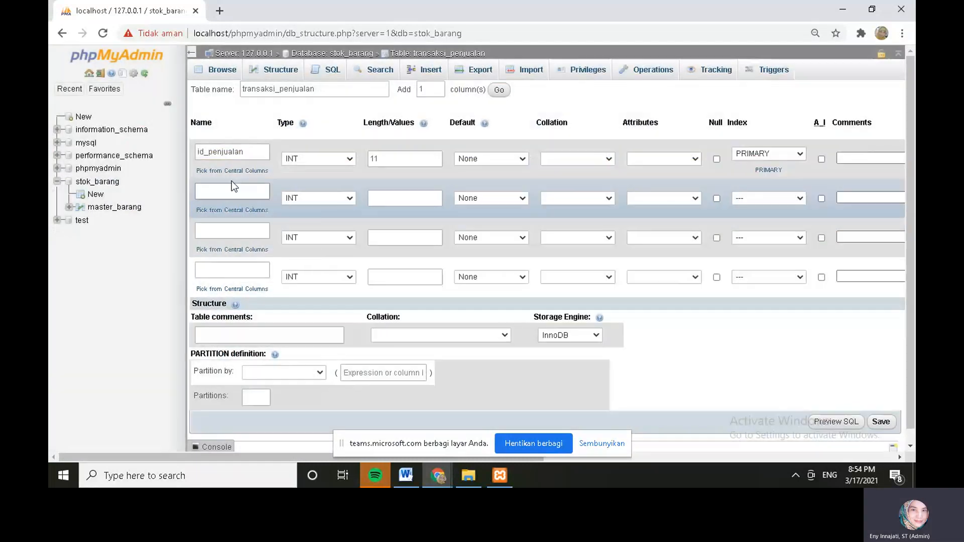
Define the second column as tanggal_jual with type DATE
left_click(232, 191)
type("t")
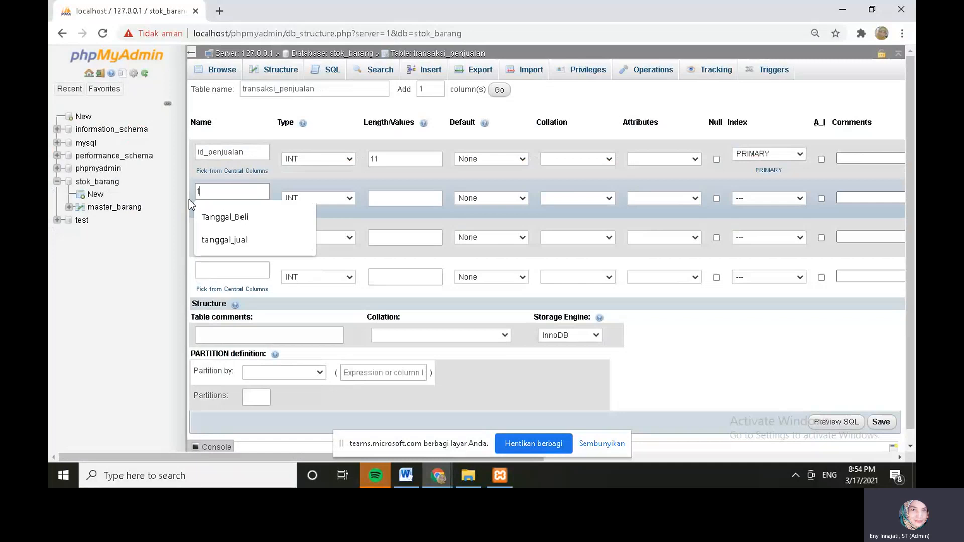
type("angga")
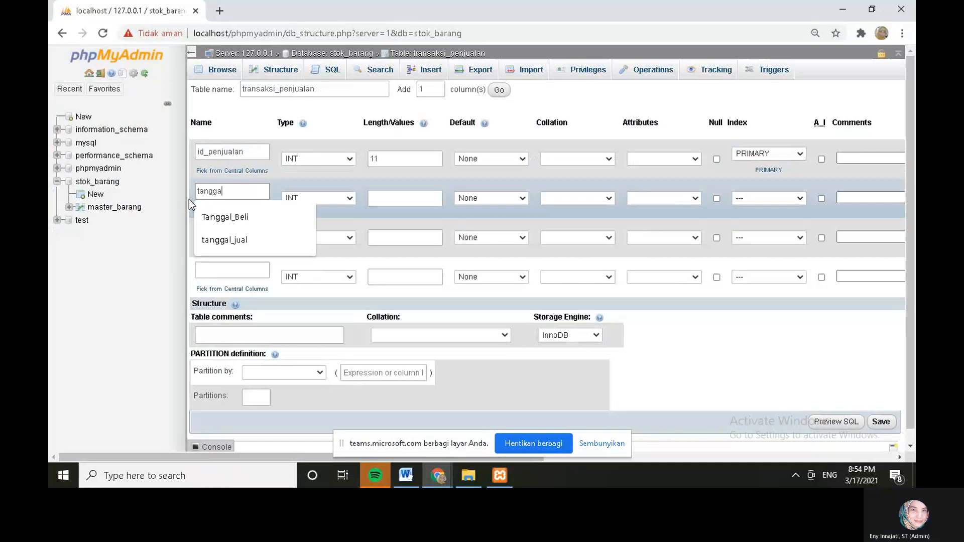
type("l_jual")
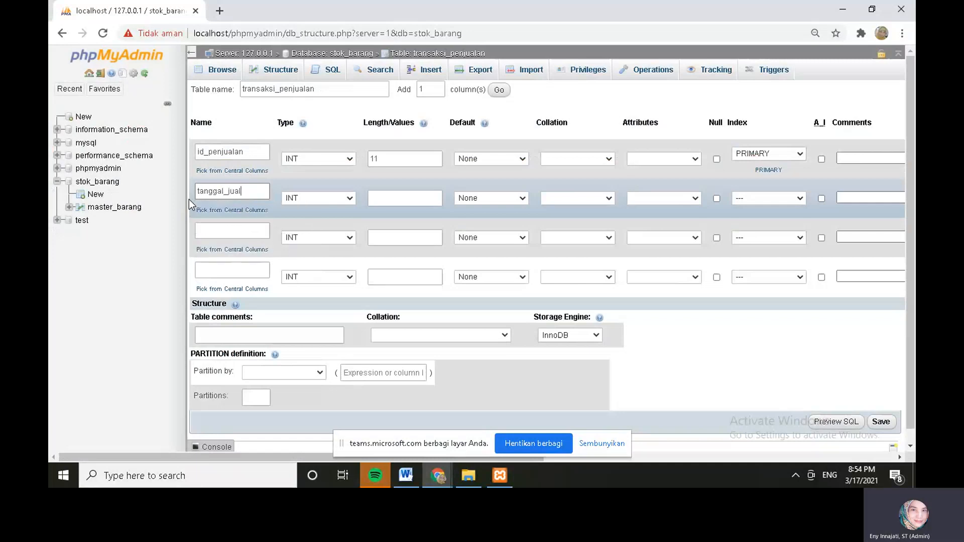
left_click(330, 201)
left_click(329, 201)
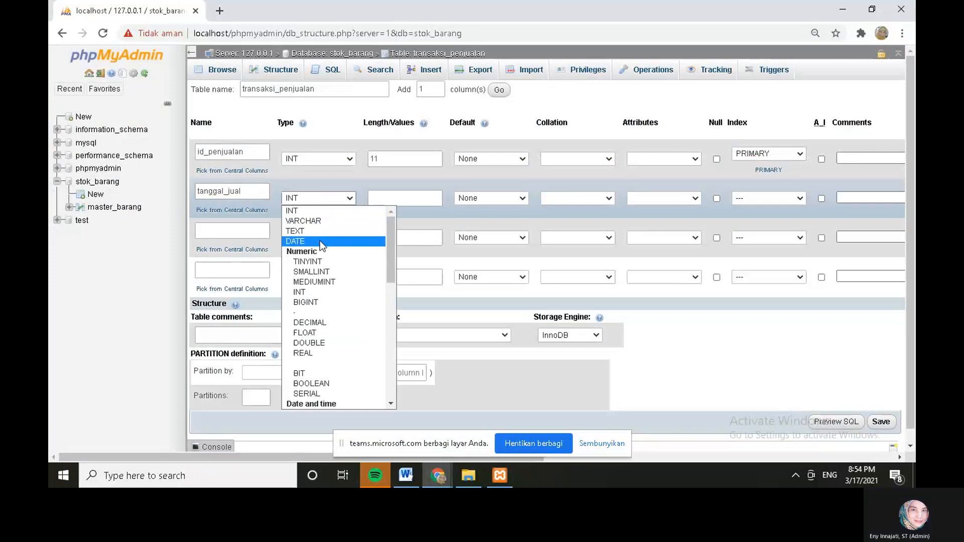
left_click(320, 240)
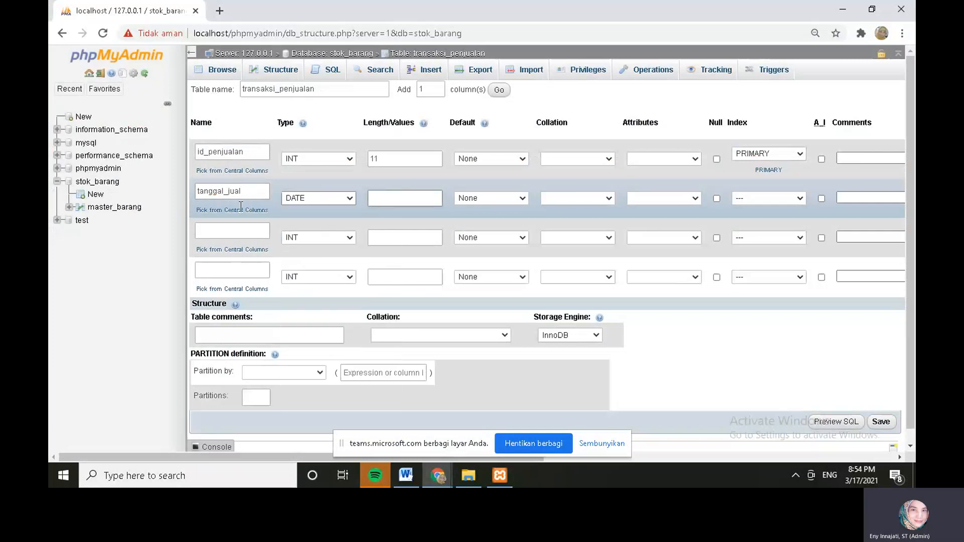
Define the third column as kode_barang with type VARCHAR and length 10
left_click(239, 230)
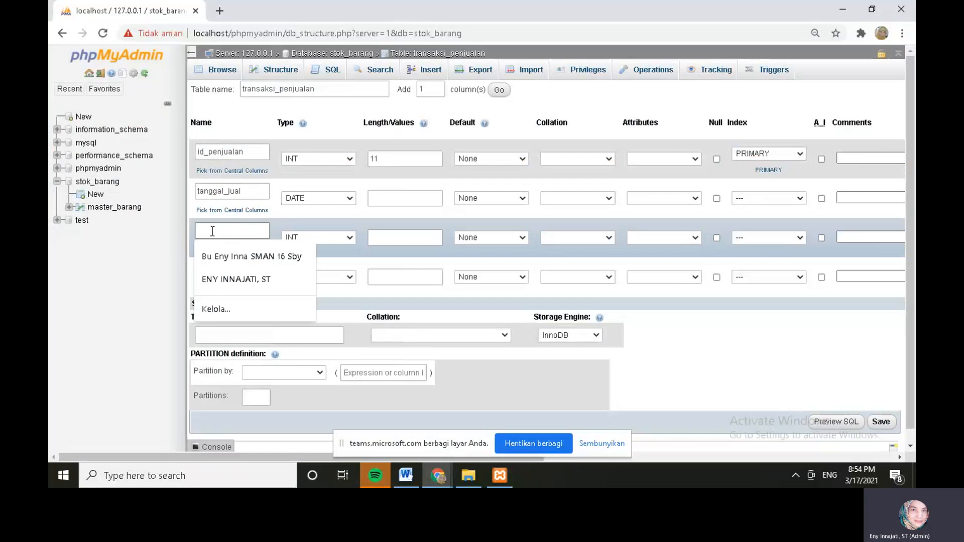
type("kode_")
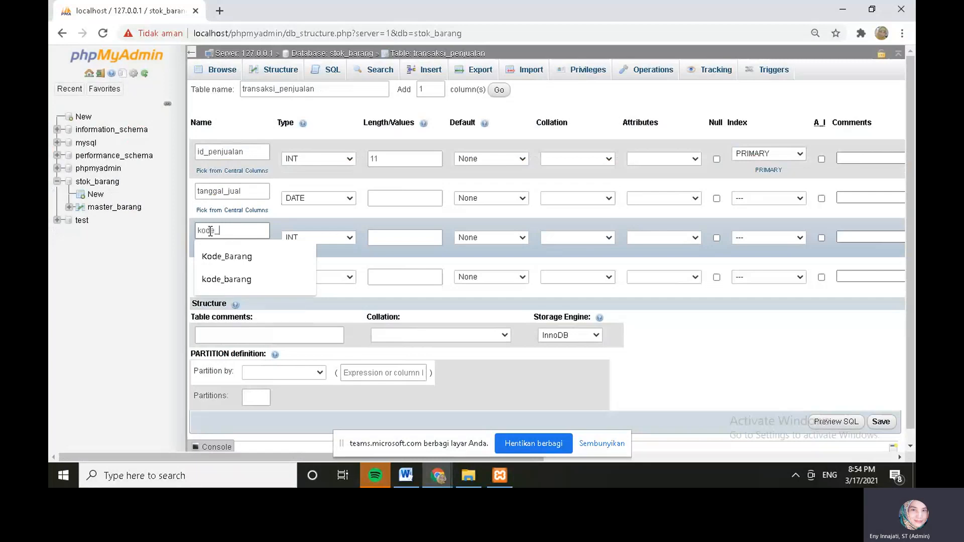
type("baranag")
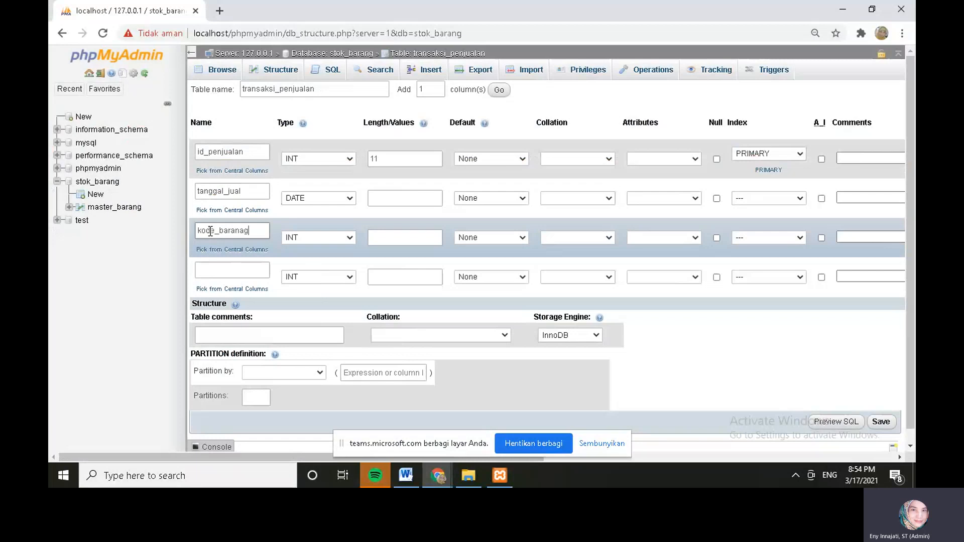
key("BackSpace")
key("BackSpace")
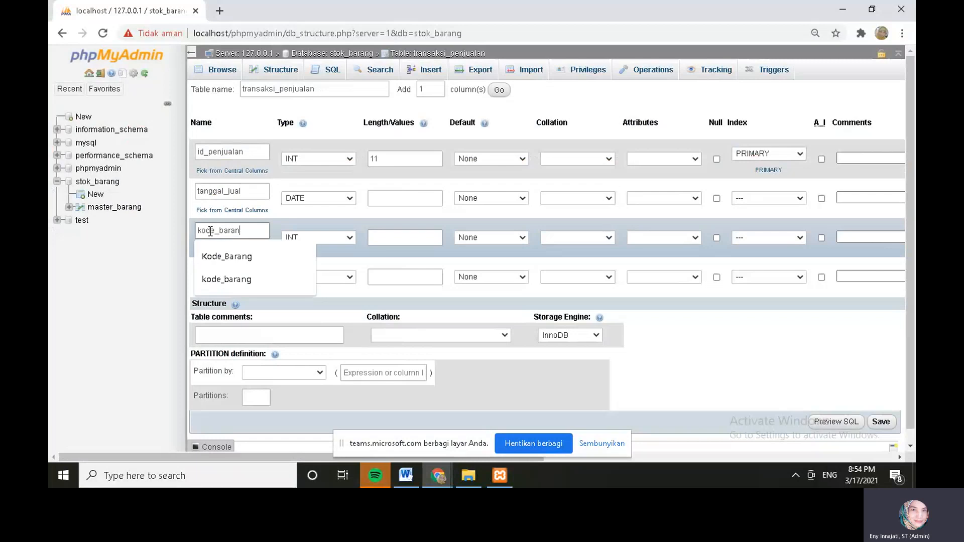
type("g")
left_click(339, 240)
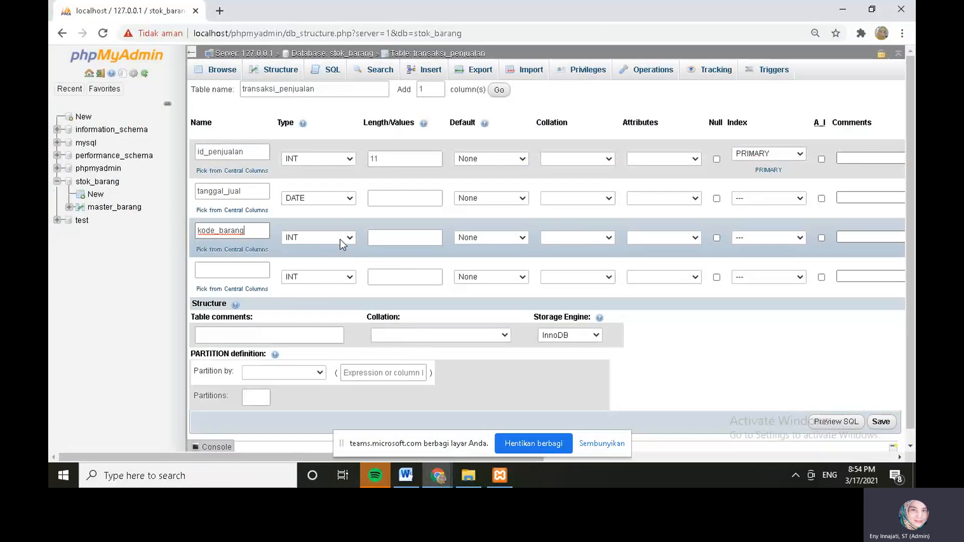
left_click(336, 240)
left_click(326, 257)
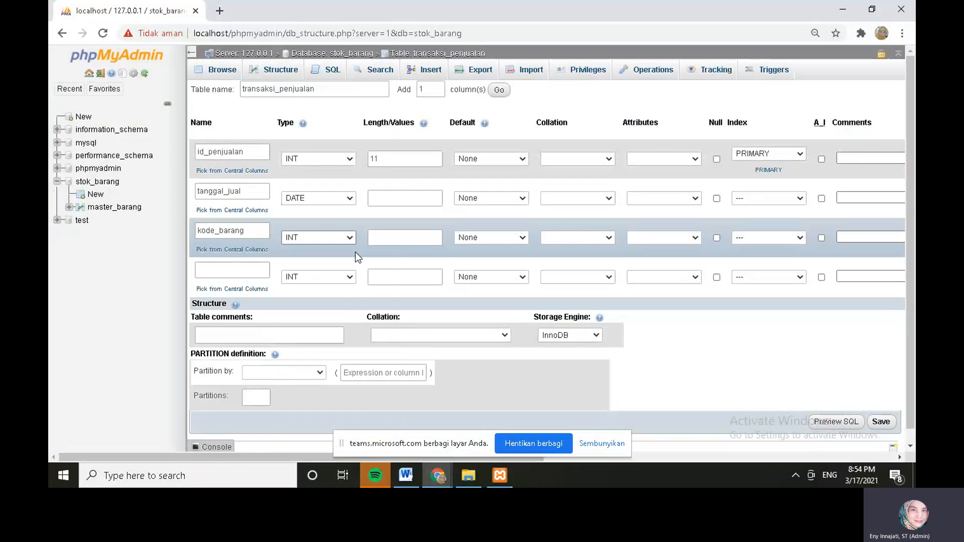
left_click(390, 231)
type("10")
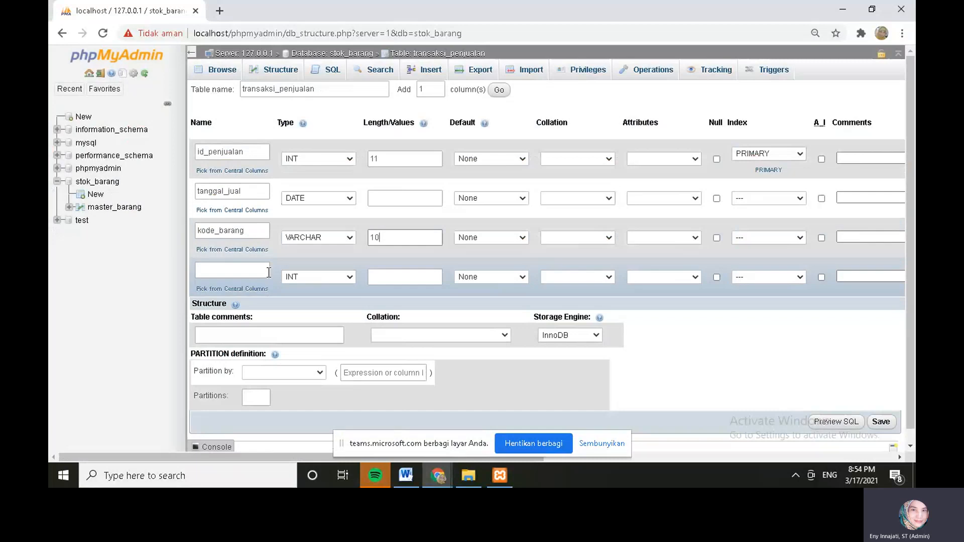
Define the fourth column as jumlah with type SMALLINT and length 6
left_click(236, 269)
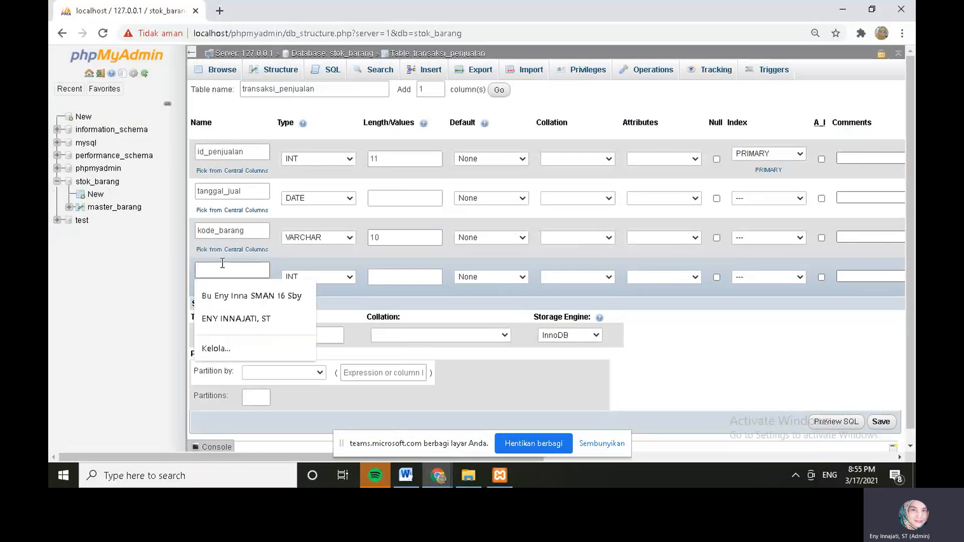
type("jumlah")
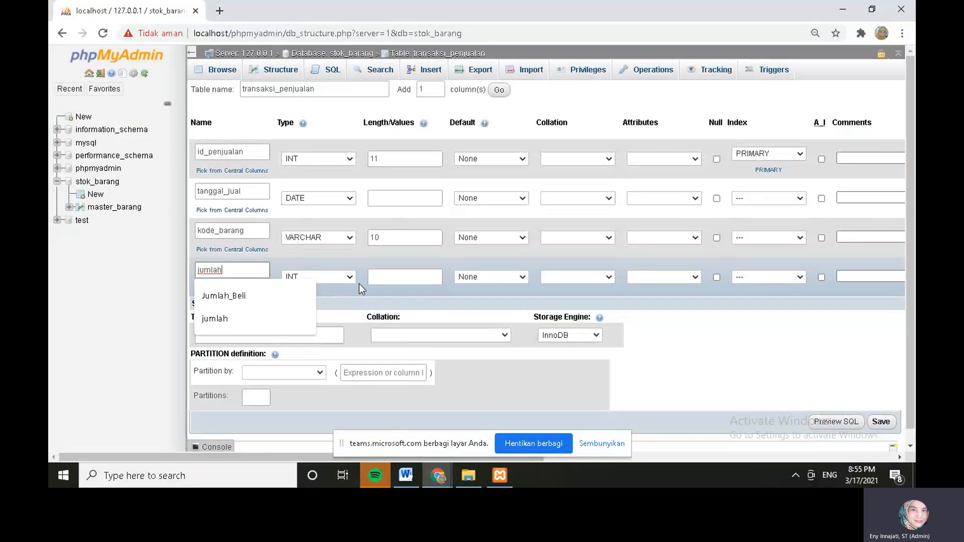
left_click(318, 277)
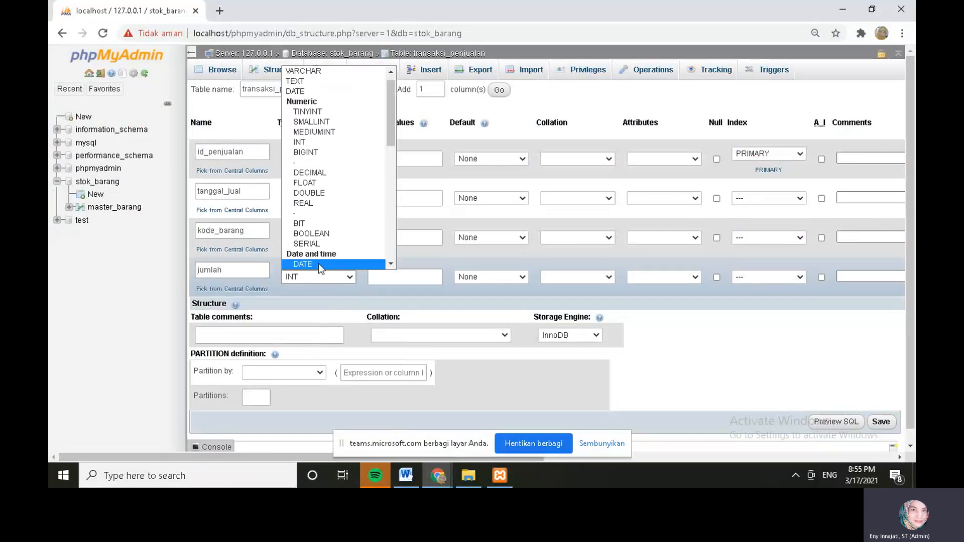
left_click(323, 124)
left_click(388, 279)
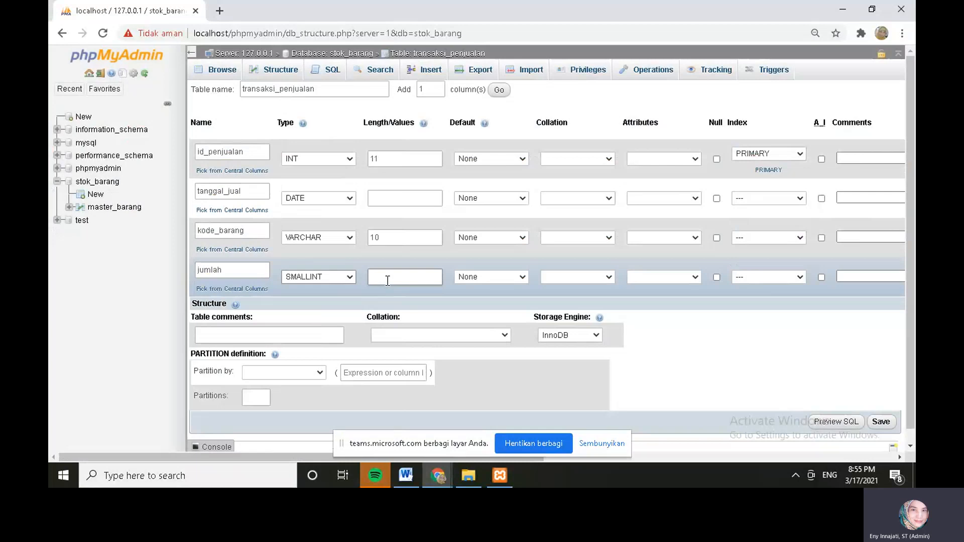
left_click(388, 279)
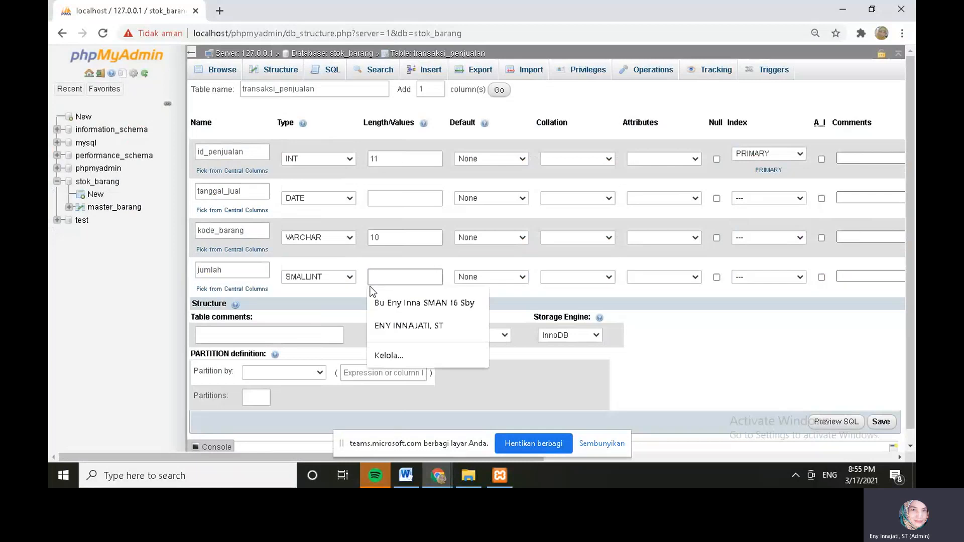
type("6")
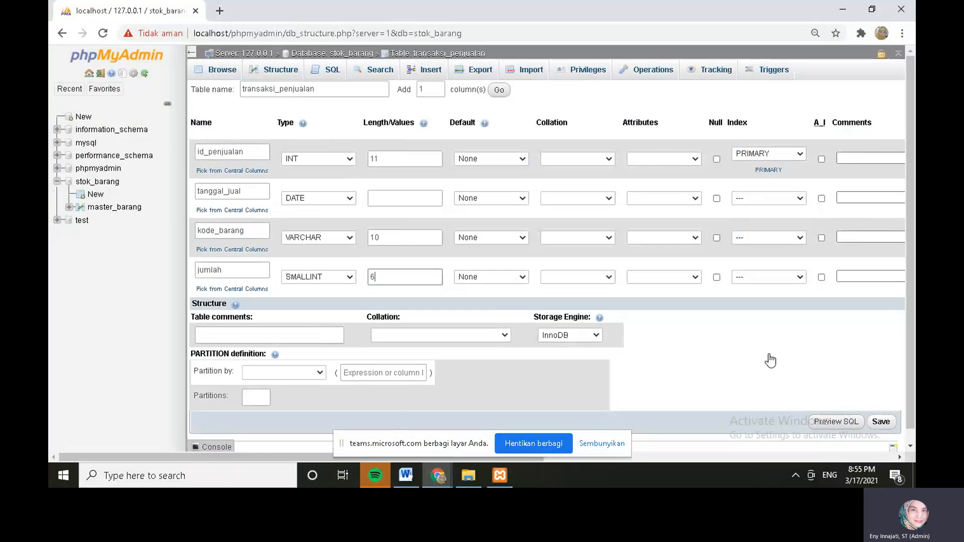
Save the transaksi_penjualan table definition and open the table's structure
key("Return")
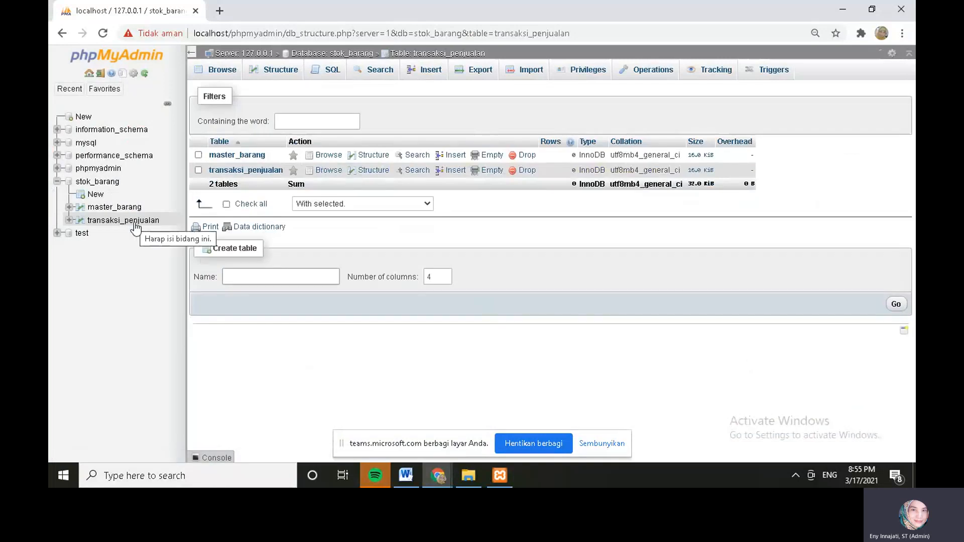
left_click(132, 221)
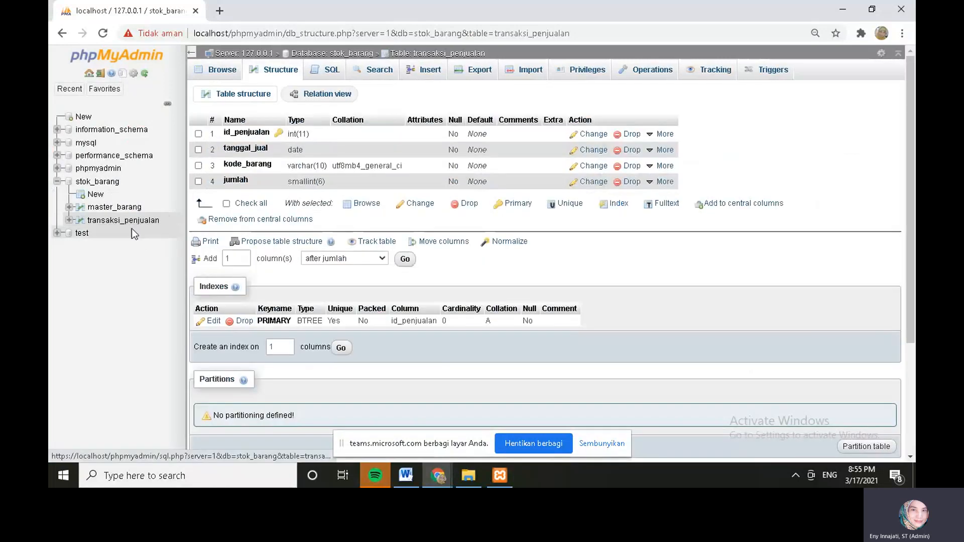
Create a table named kartu_stok with 5 columns in the stok_barang database
left_click(101, 186)
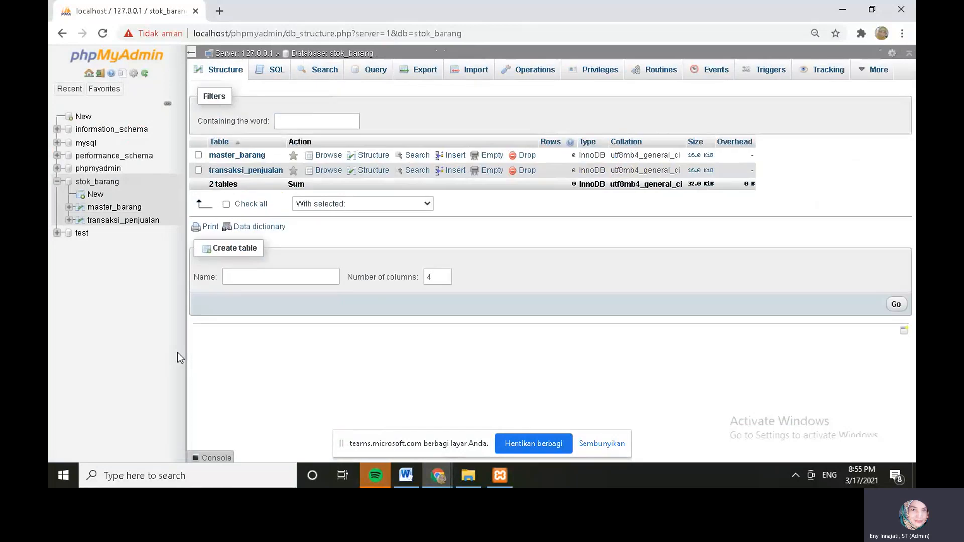
left_click(246, 276)
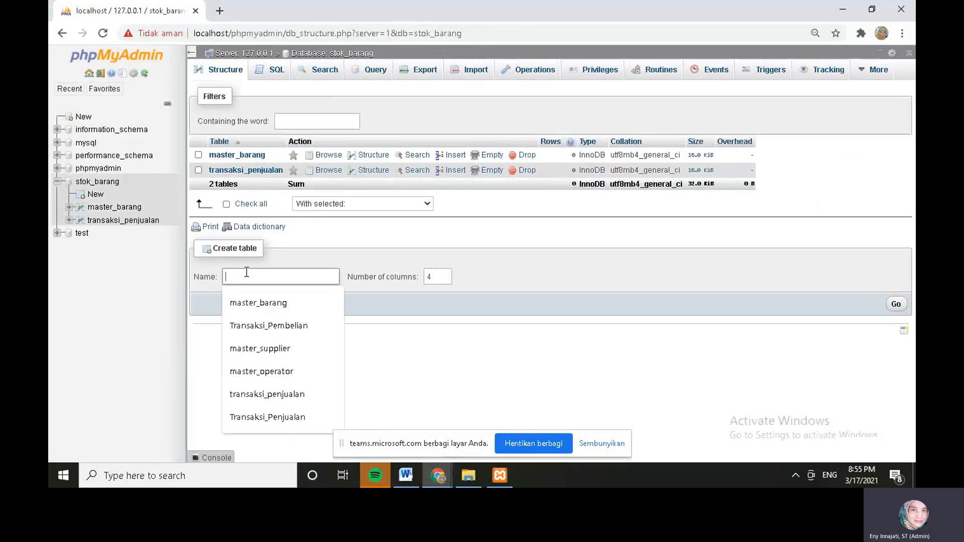
type("kartu")
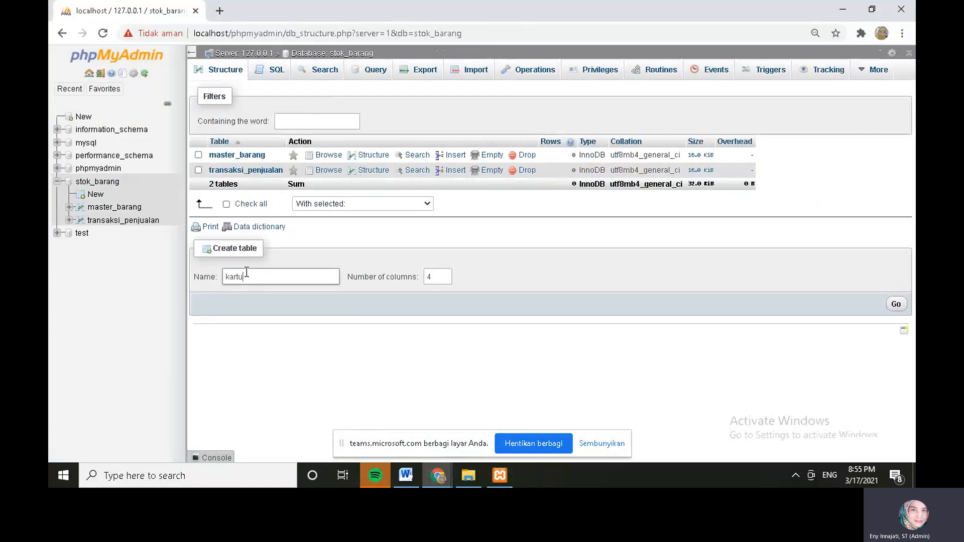
type("_stok")
left_click(445, 274)
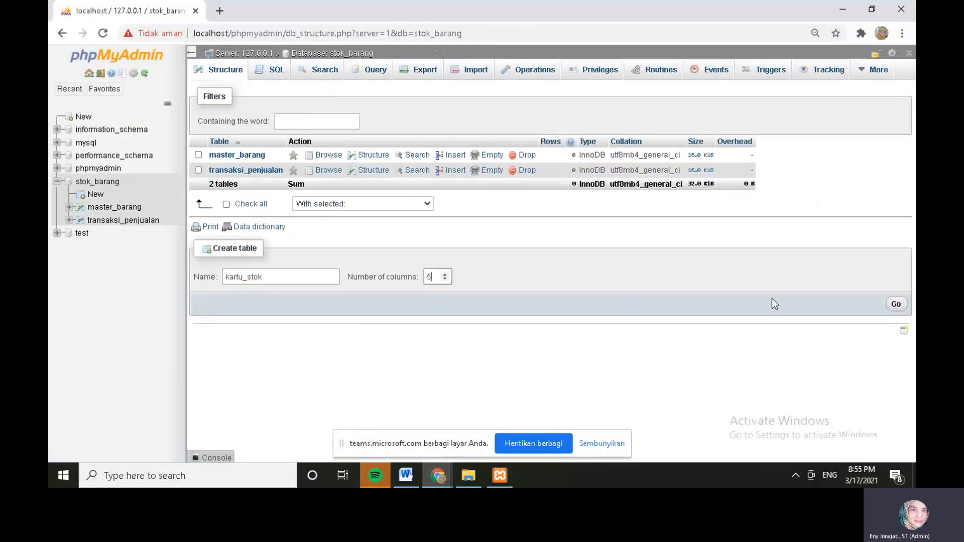
left_click(903, 304)
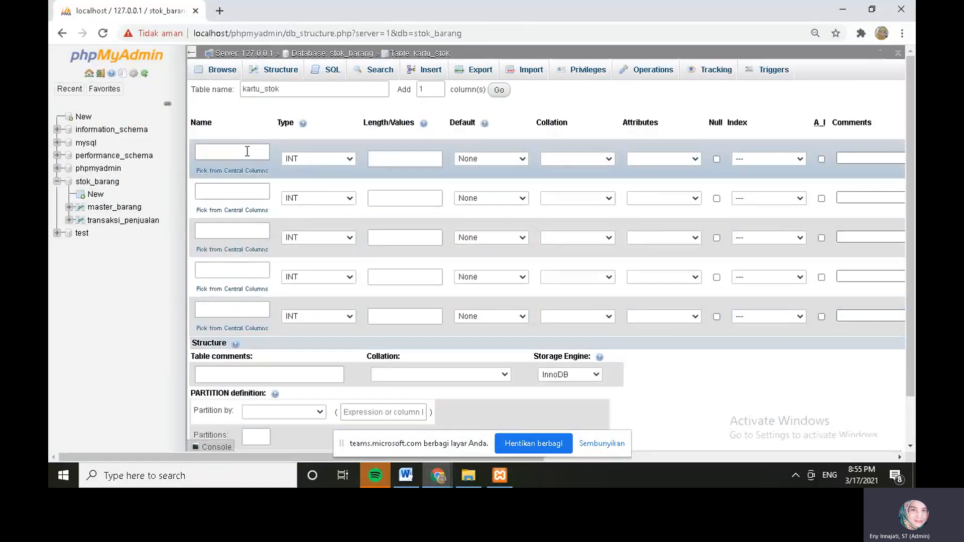
Define the first column of kartu_stok as id_stok with length 11, keeping the type INT
left_click(246, 150)
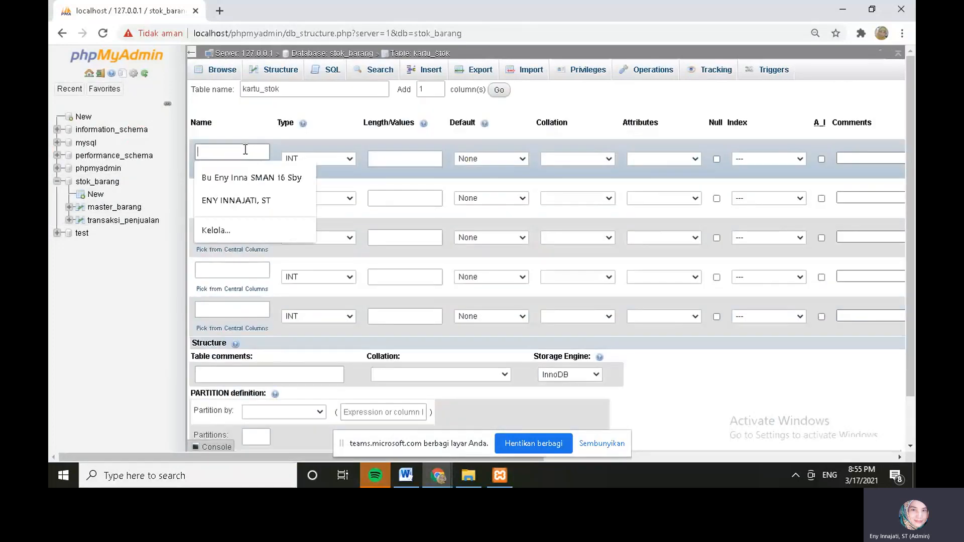
type("i")
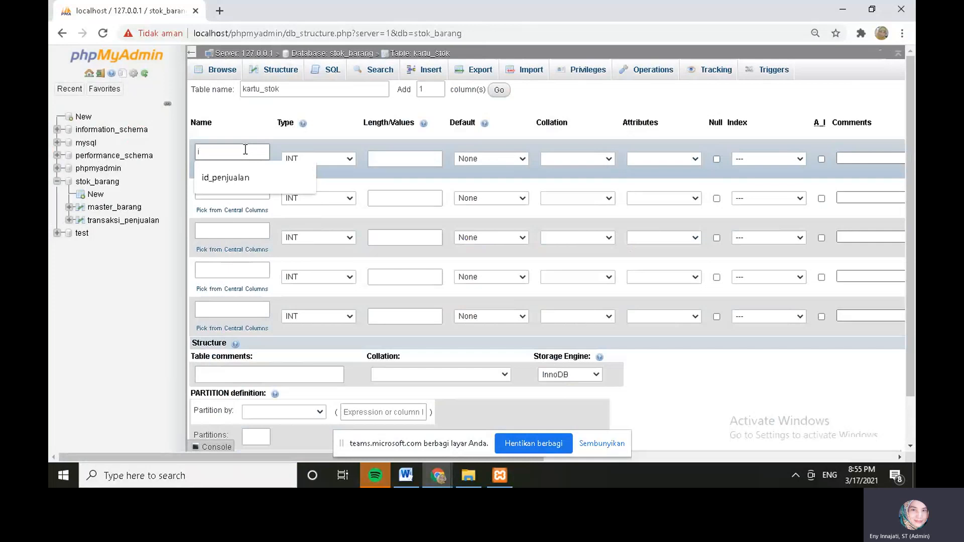
type("d_stok")
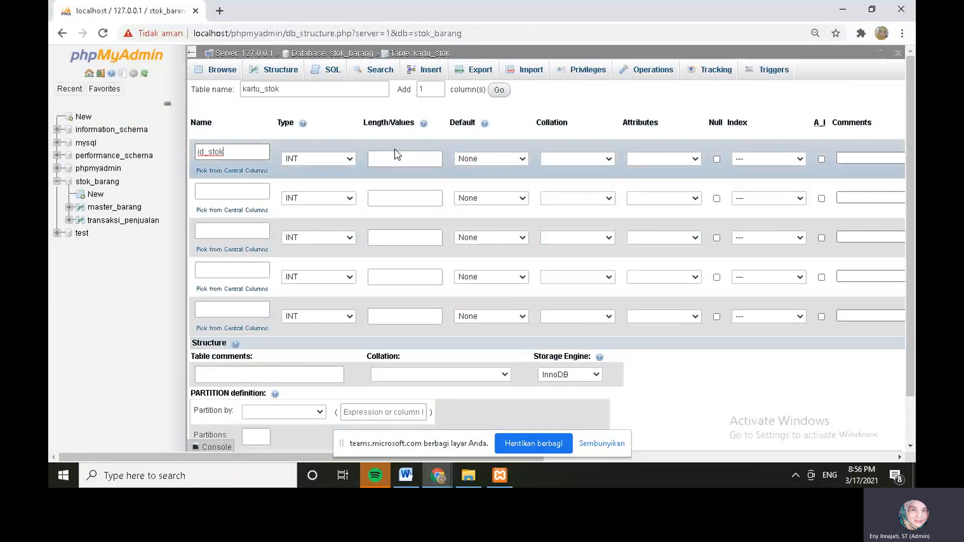
left_click(392, 160)
type("11")
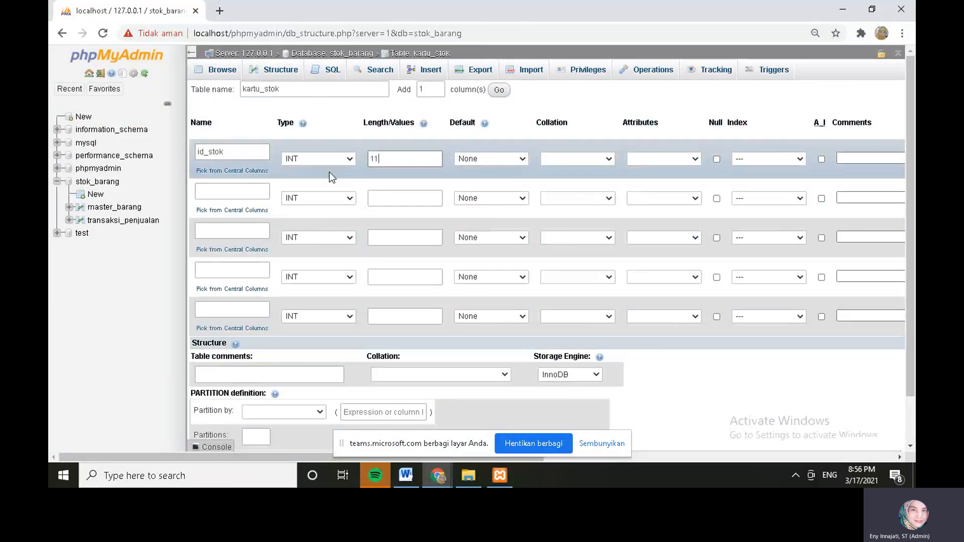
Make id_stok the PRIMARY index of the kartu_stok table
left_click(773, 159)
left_click(771, 185)
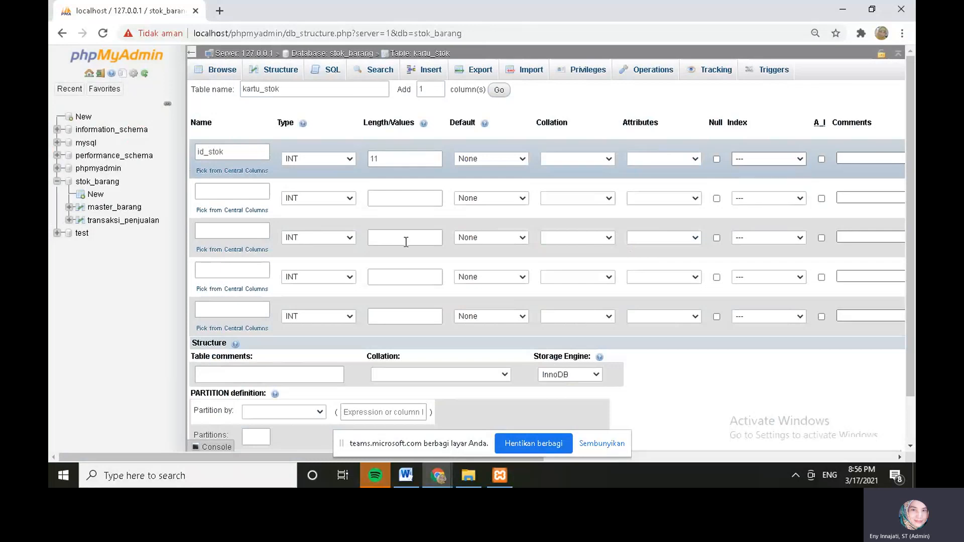
left_click(198, 195)
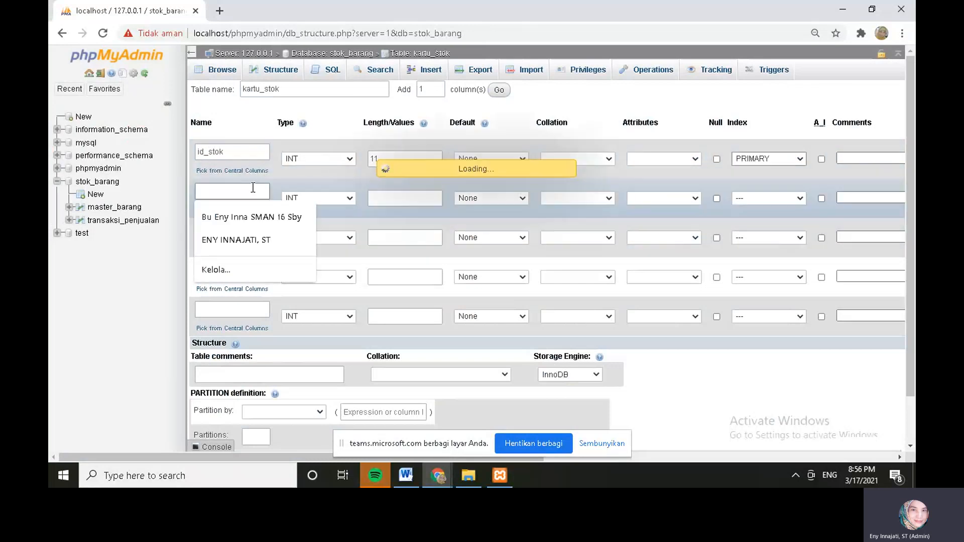
left_click(194, 201)
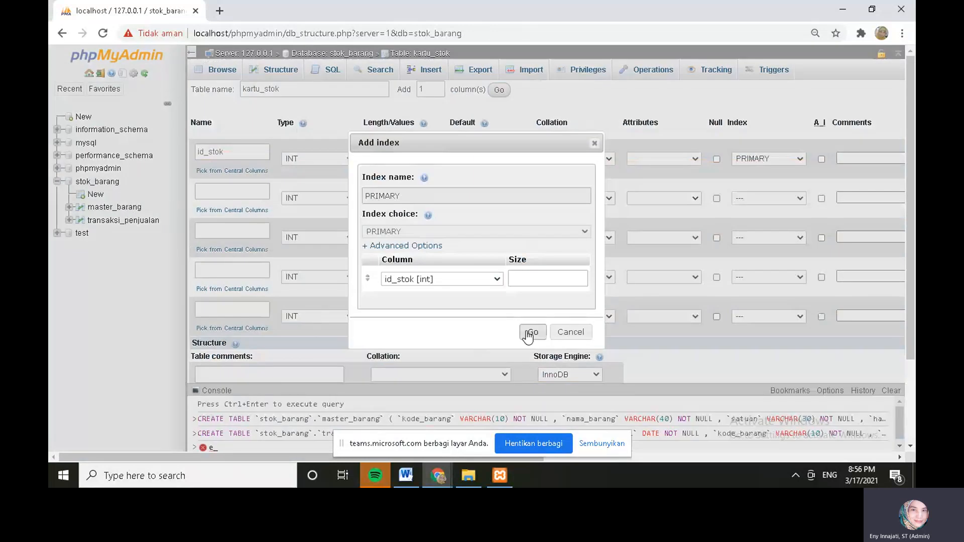
left_click(532, 332)
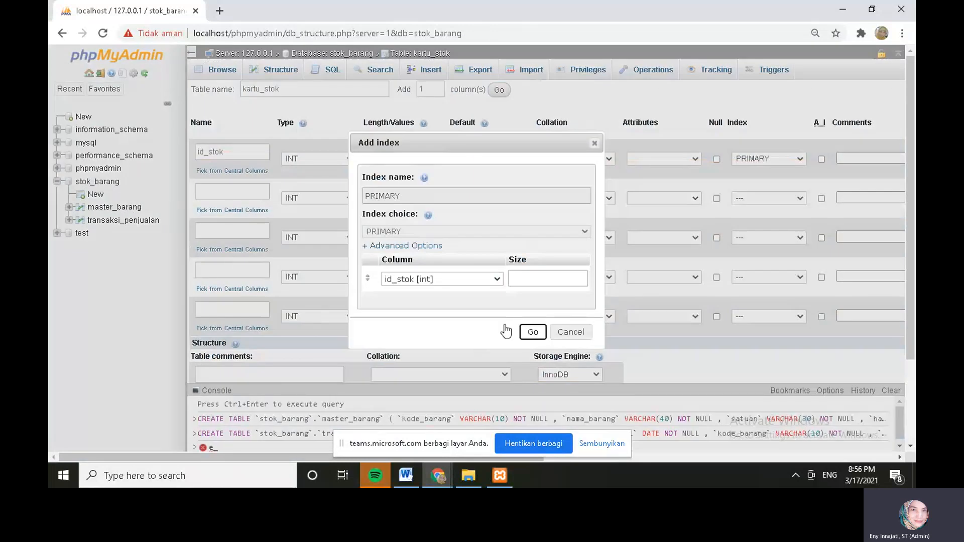
Define the second column of kartu_stok as kode_barang with type VARCHAR and length 10
left_click(241, 186)
type("kode")
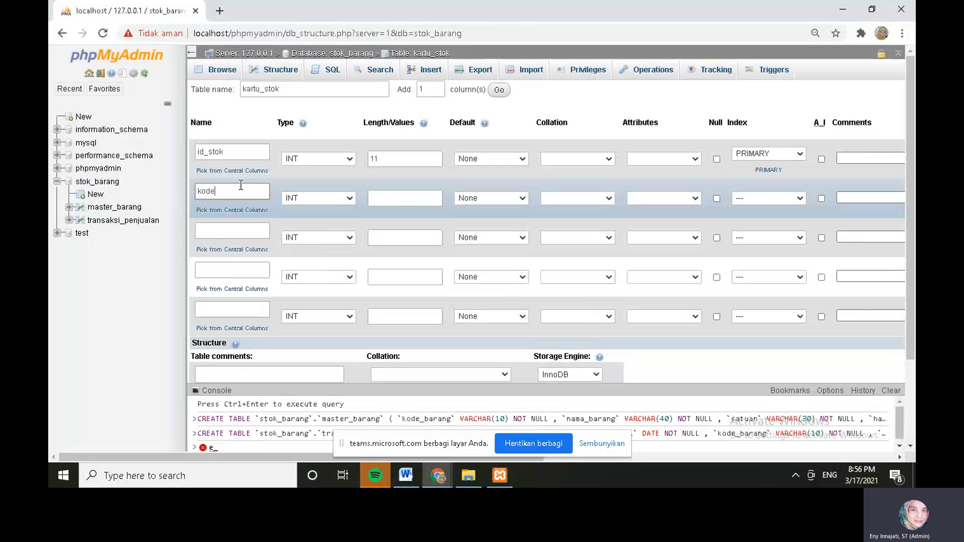
type("_barang")
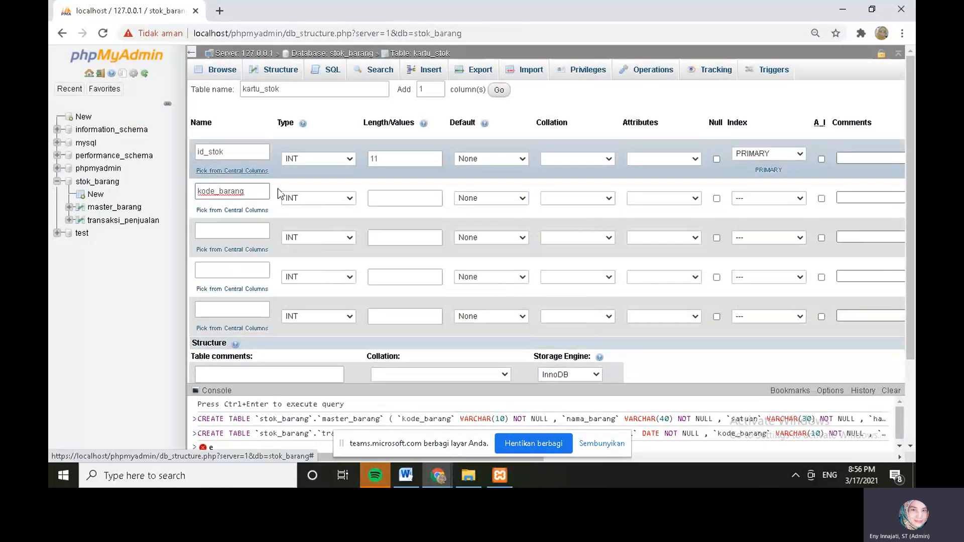
left_click(337, 197)
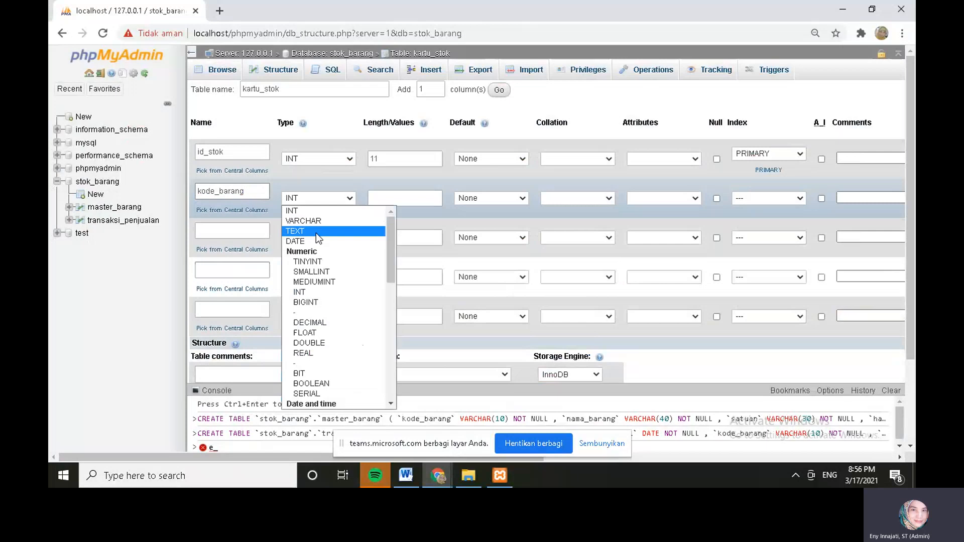
left_click(318, 221)
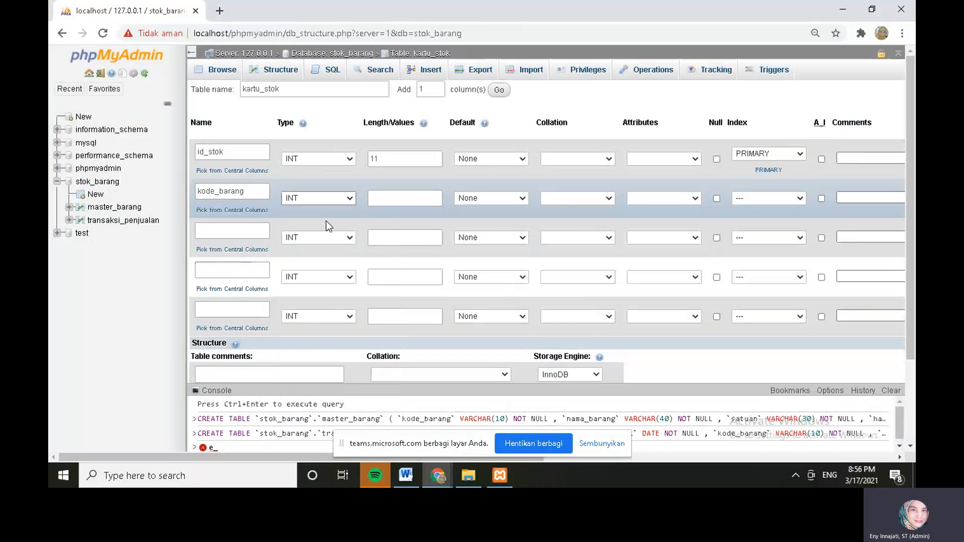
left_click(374, 198)
type("1")
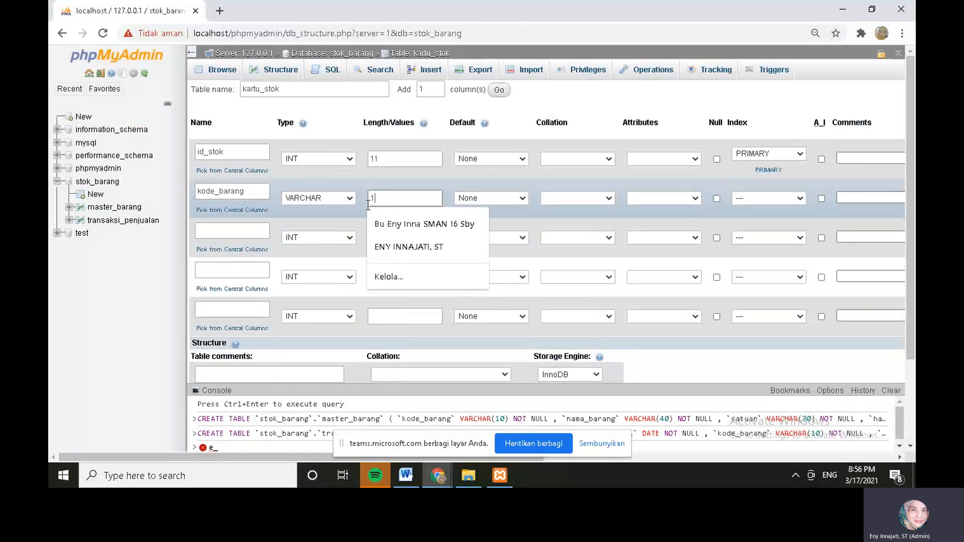
type("0")
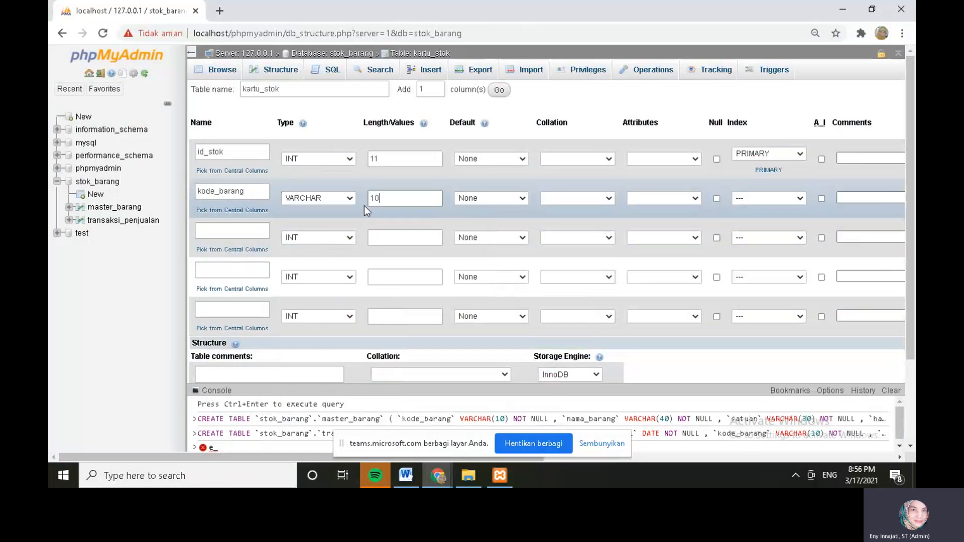
Define the third column of kartu_stok as stok_awal with type SMALLINT and length 6
left_click(244, 234)
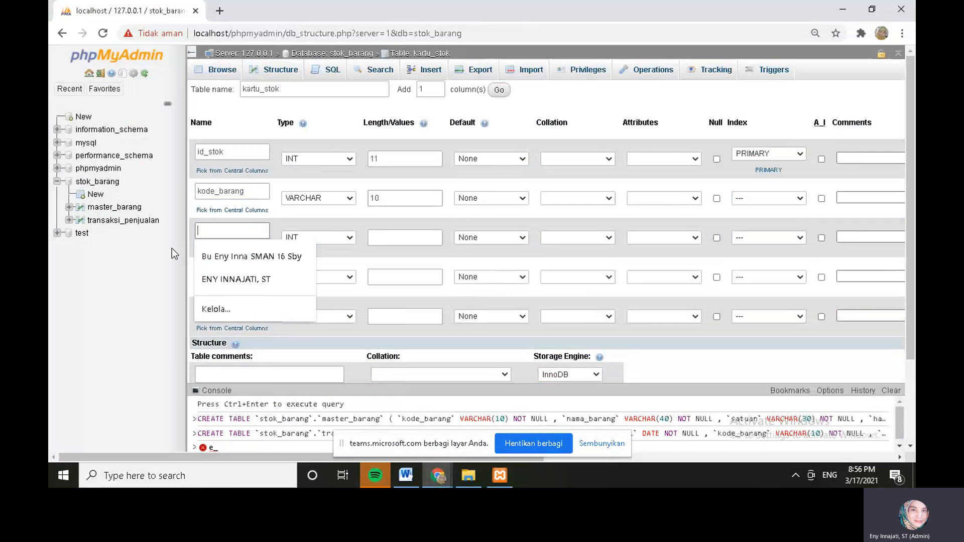
type("stok")
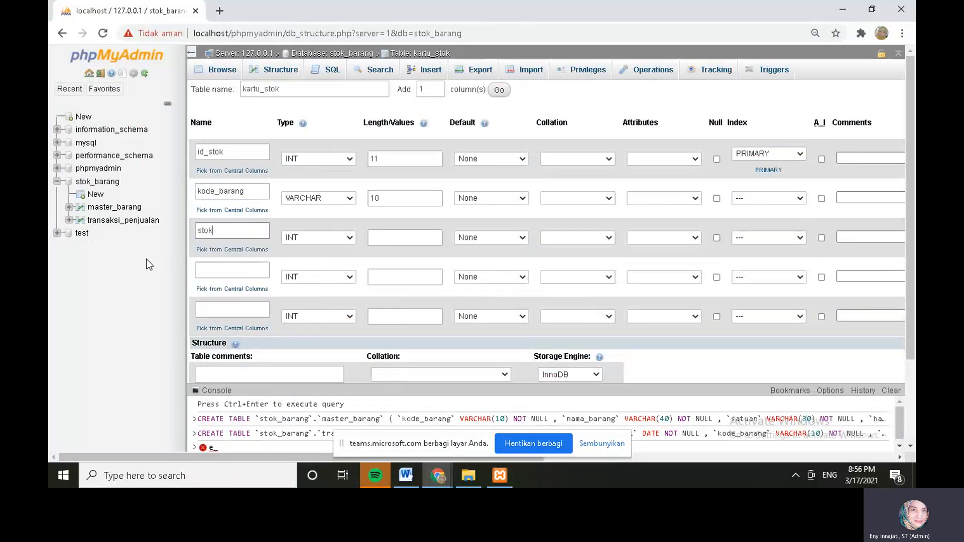
type("_awal")
left_click(311, 237)
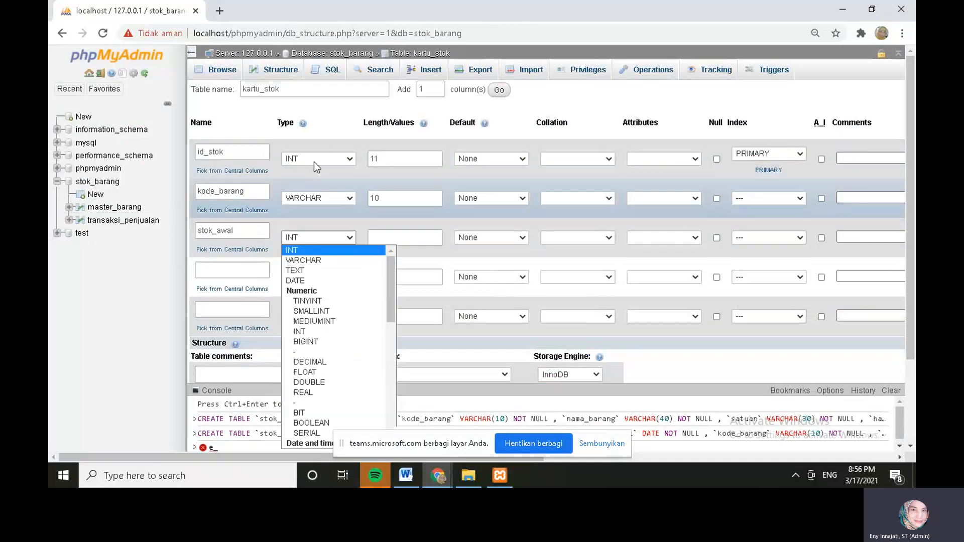
left_click(317, 312)
left_click(375, 237)
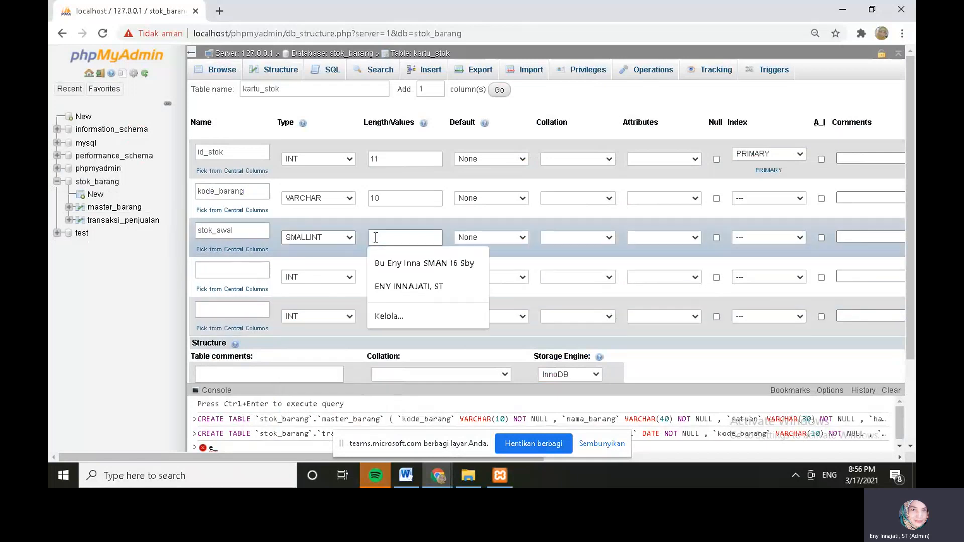
type("6")
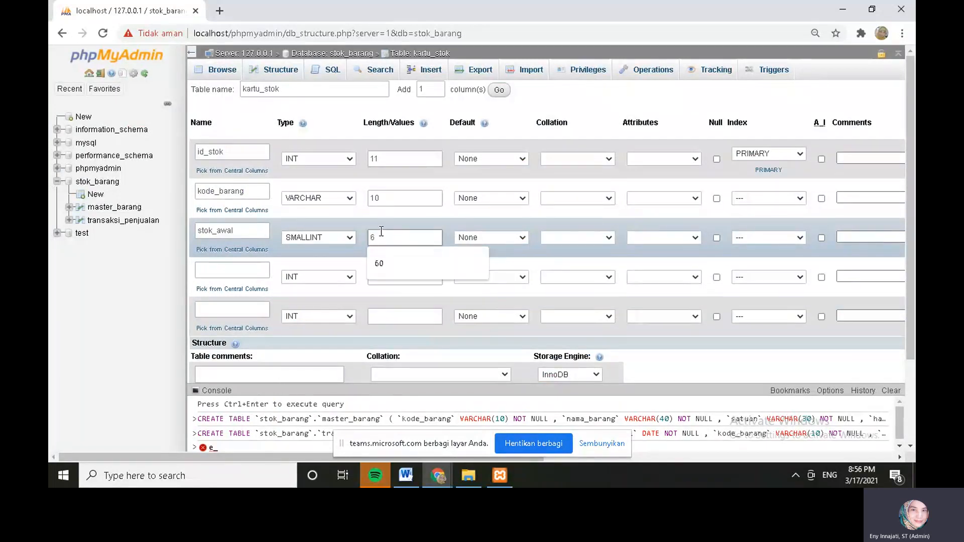
Define the fourth column of kartu_stok as stok_akhir with type SMALLINT and length 6
left_click(234, 271)
left_click(234, 271)
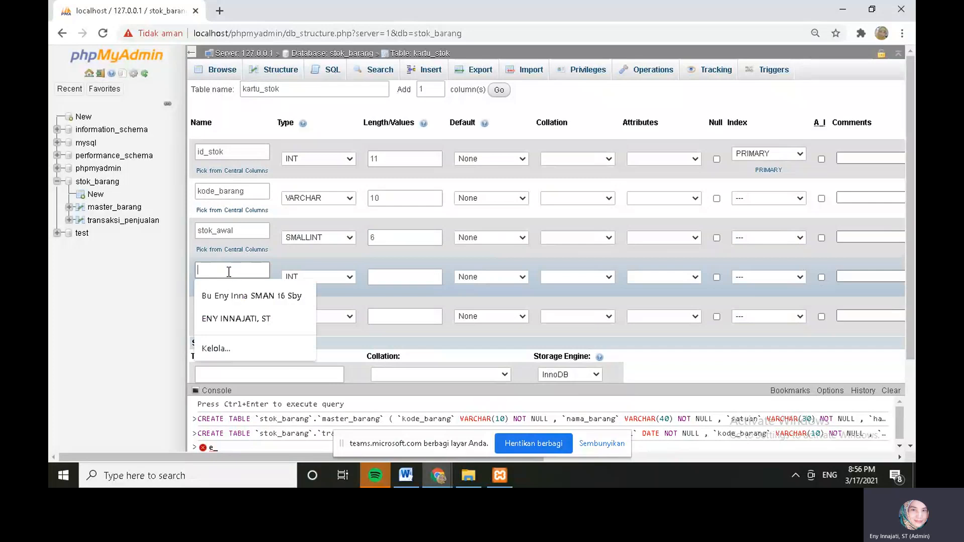
type("st")
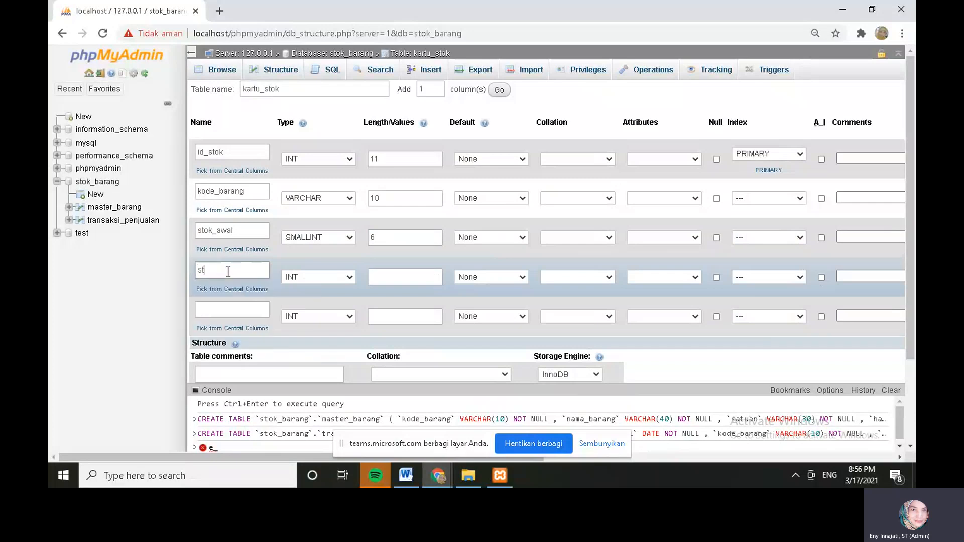
type("ok_akhir")
left_click(324, 276)
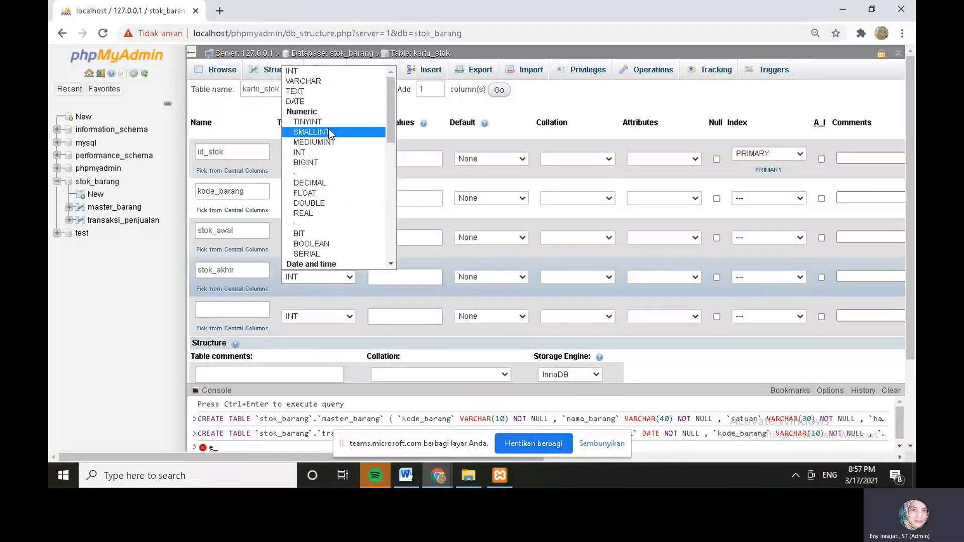
left_click(328, 129)
left_click(385, 277)
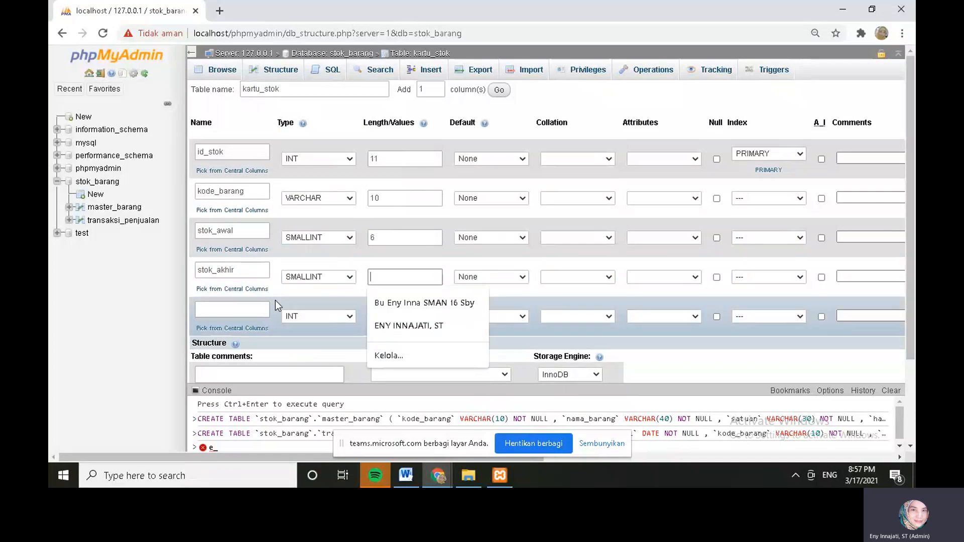
type("6")
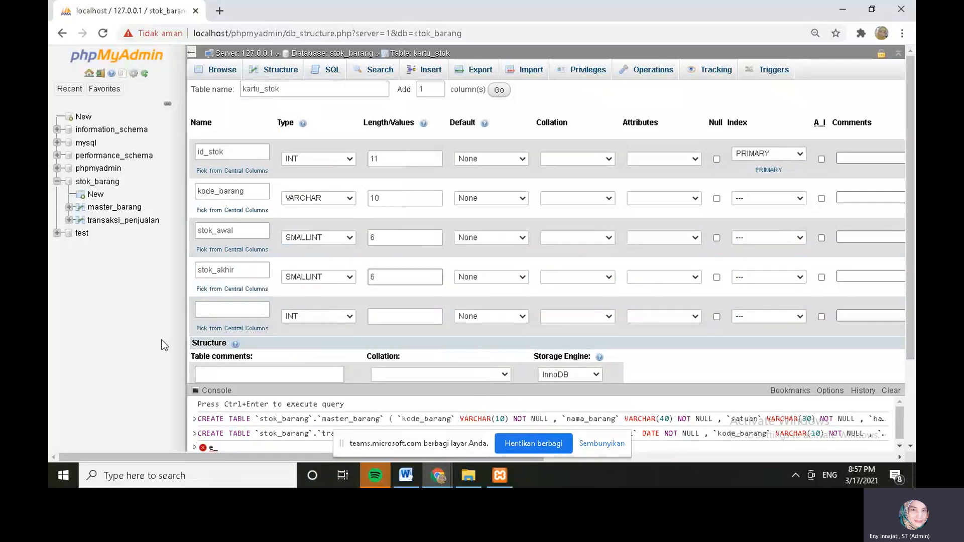
Define the fifth column as Nilai_Stok with type SMALLINT and length 6, and save the kartu_stok table
left_click(225, 310)
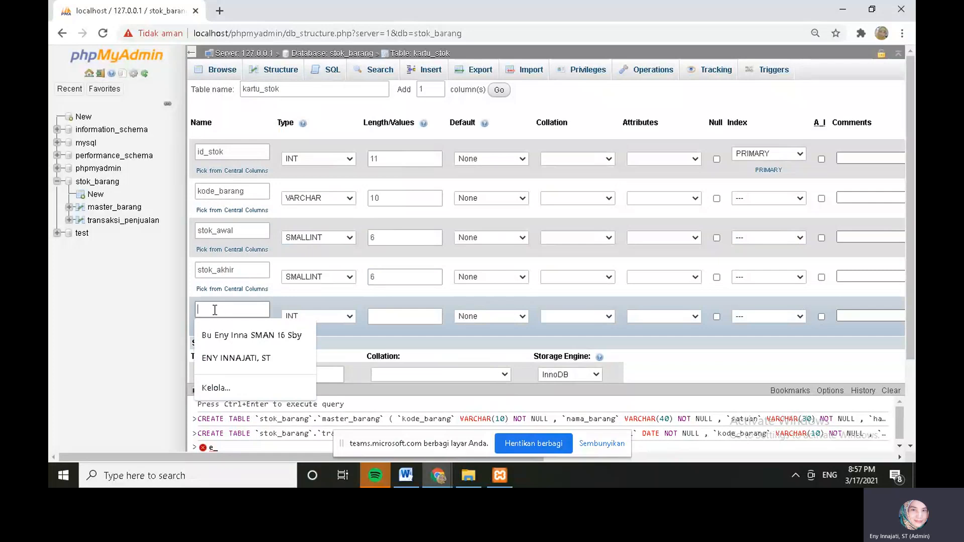
type("i")
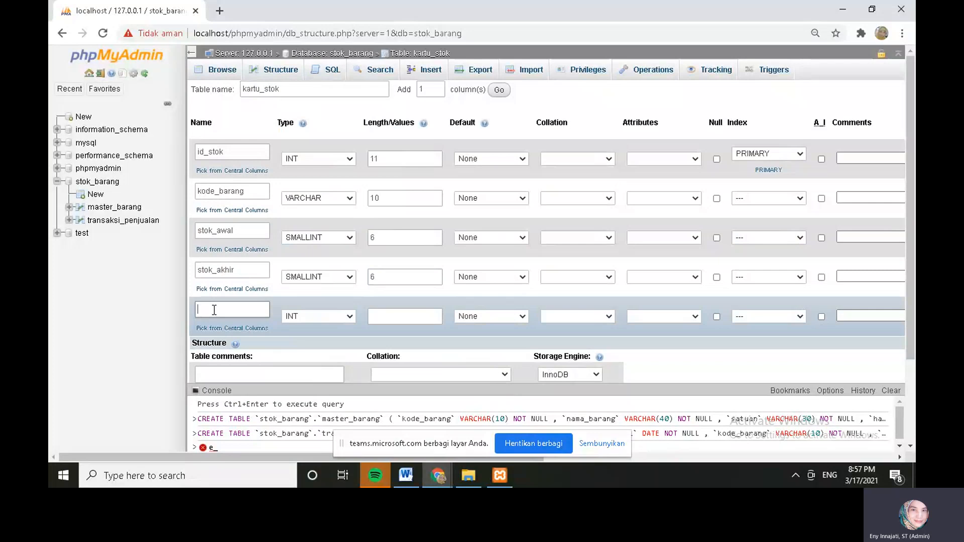
type("Nilai_Stok")
left_click(308, 317)
left_click(320, 173)
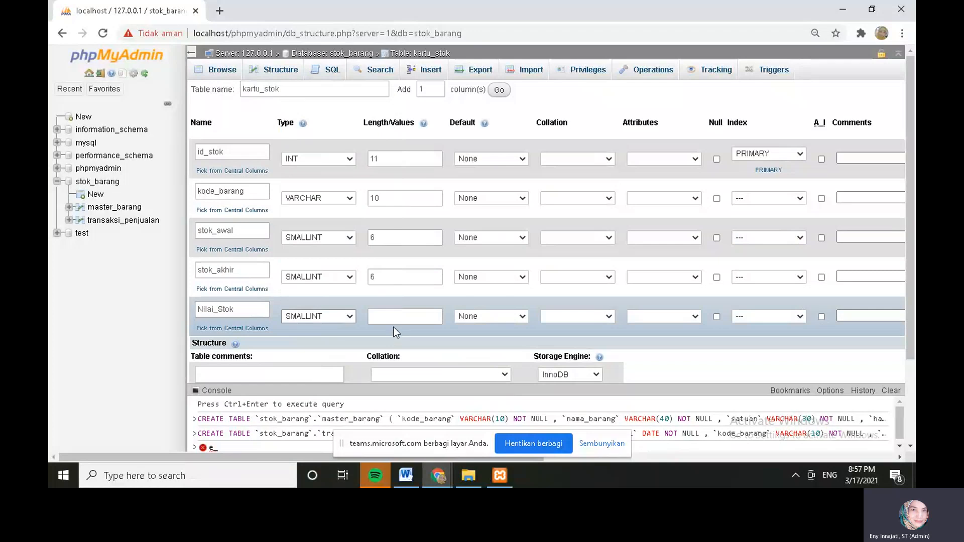
left_click(398, 321)
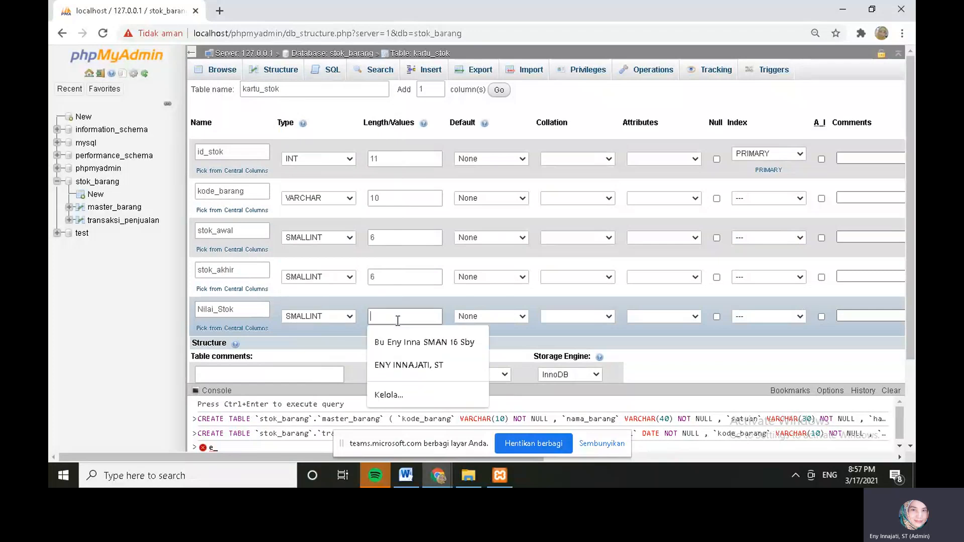
type("6")
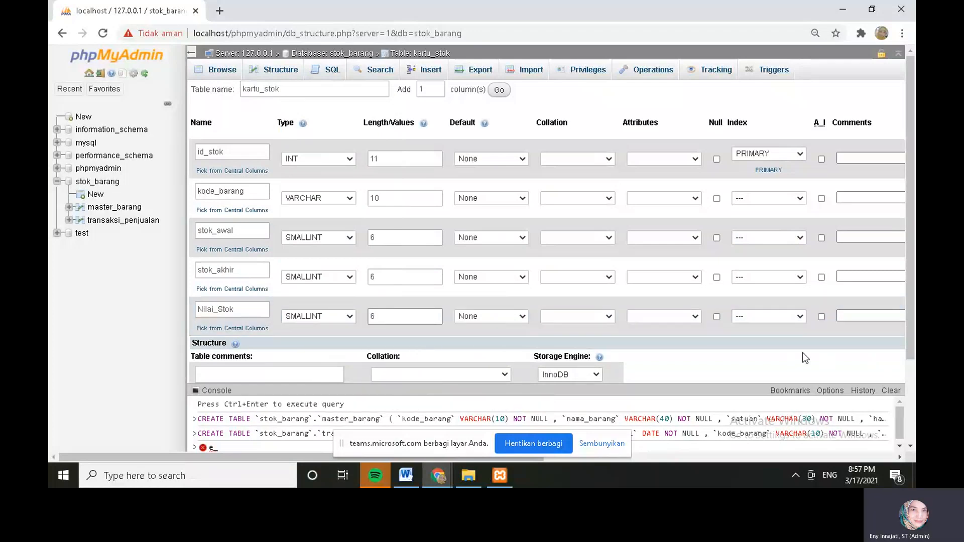
scroll(803, 324, "down", 2)
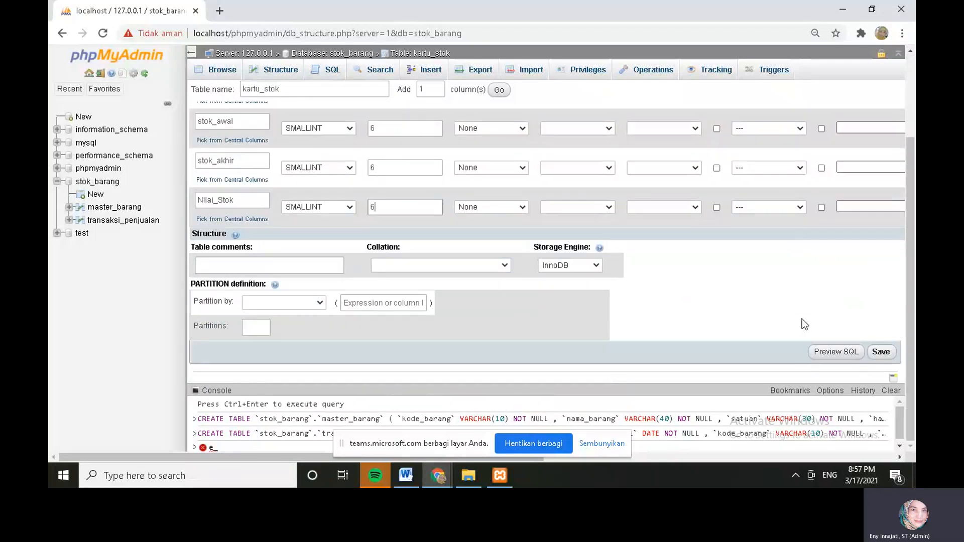
left_click(881, 352)
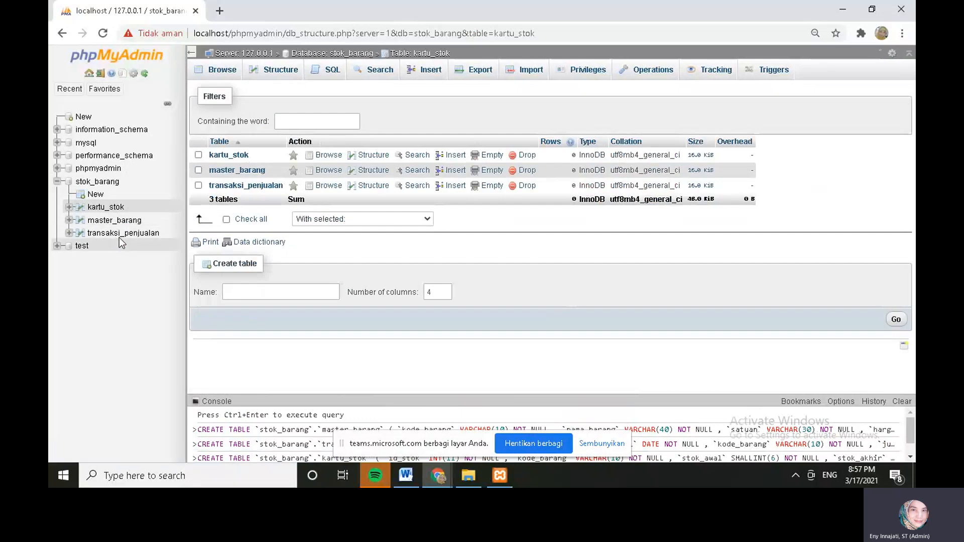
Browse the master_barang, transaksi_penjualan and kartu_stok tables to check their columns, ending at the stok_barang database overview
left_click(121, 225)
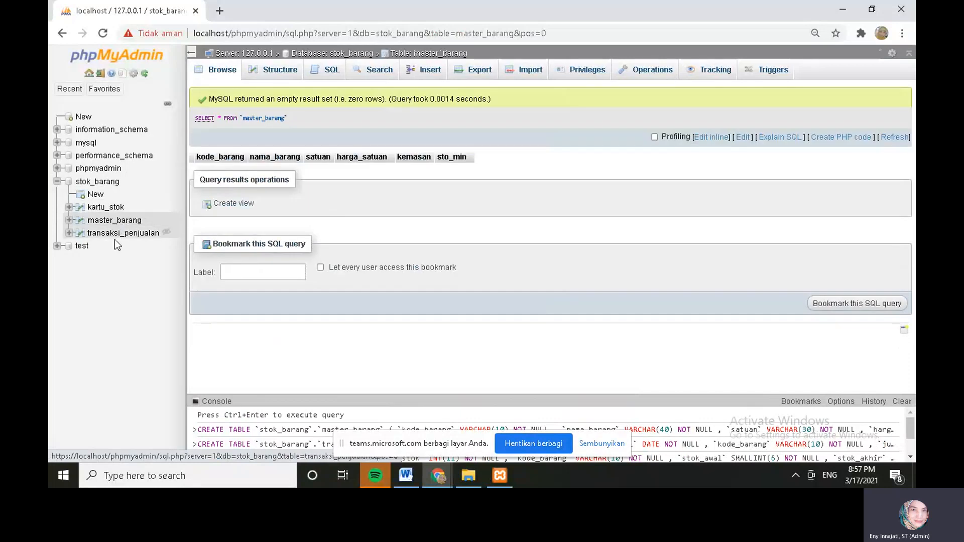
left_click(115, 236)
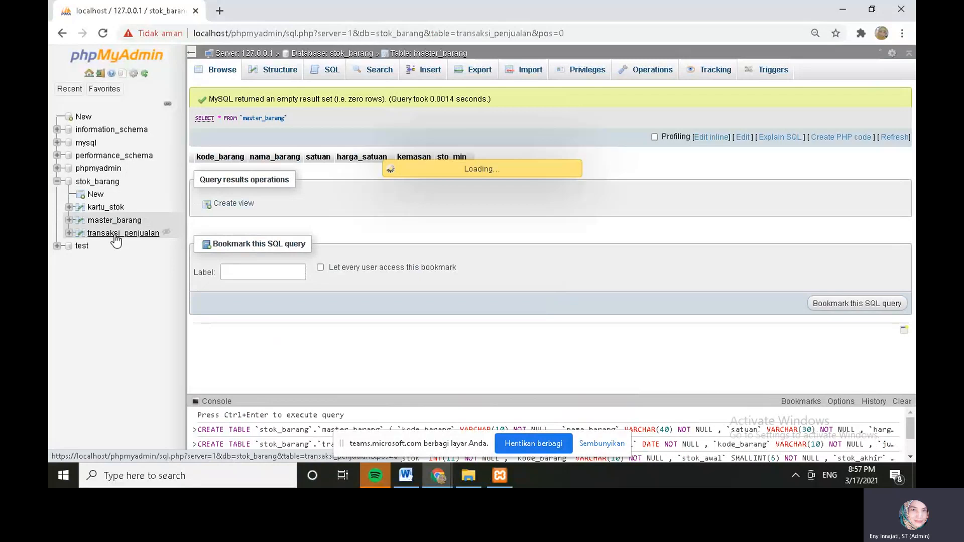
left_click(105, 208)
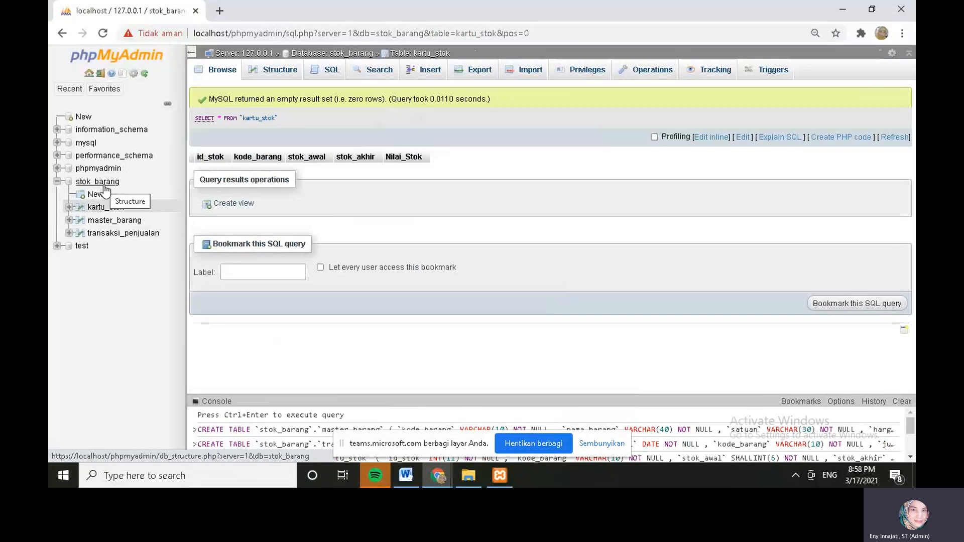
left_click(106, 187)
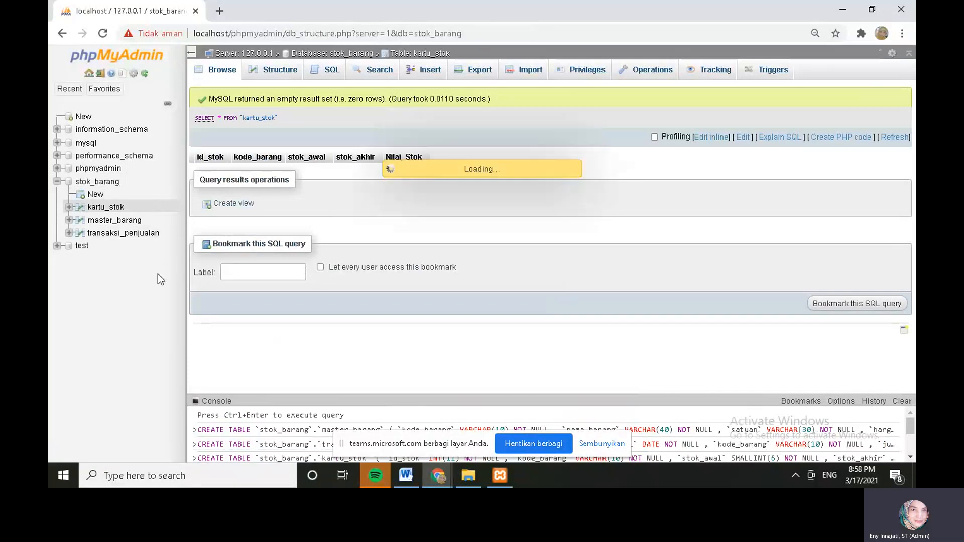